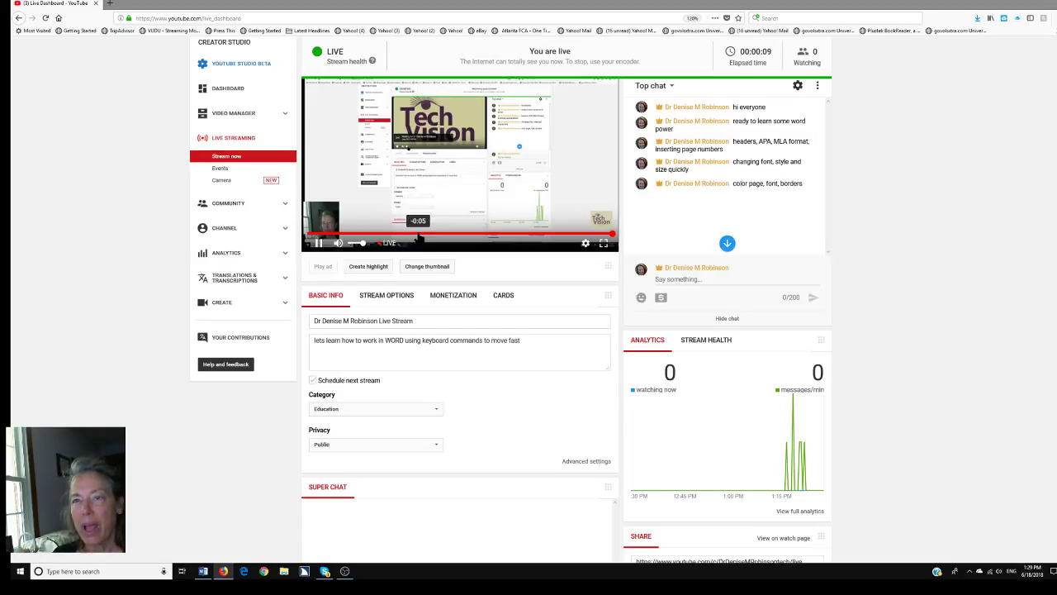
# Check the blank Word document, then mute the YouTube Studio live stream preview
pyautogui.hotkey('alt', 'Tab')
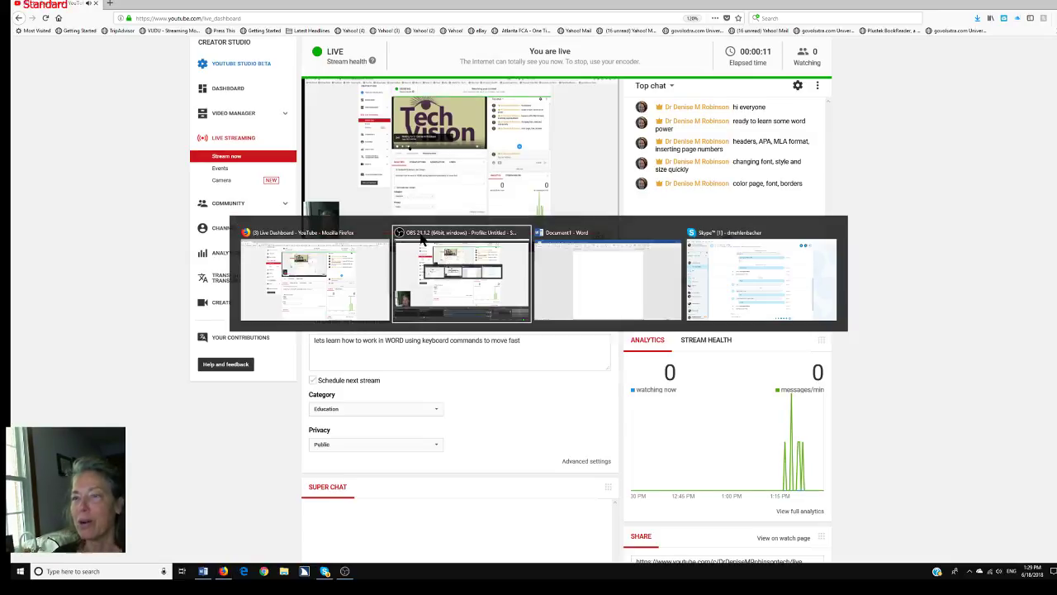
pyautogui.hotkey('alt', 'Tab')
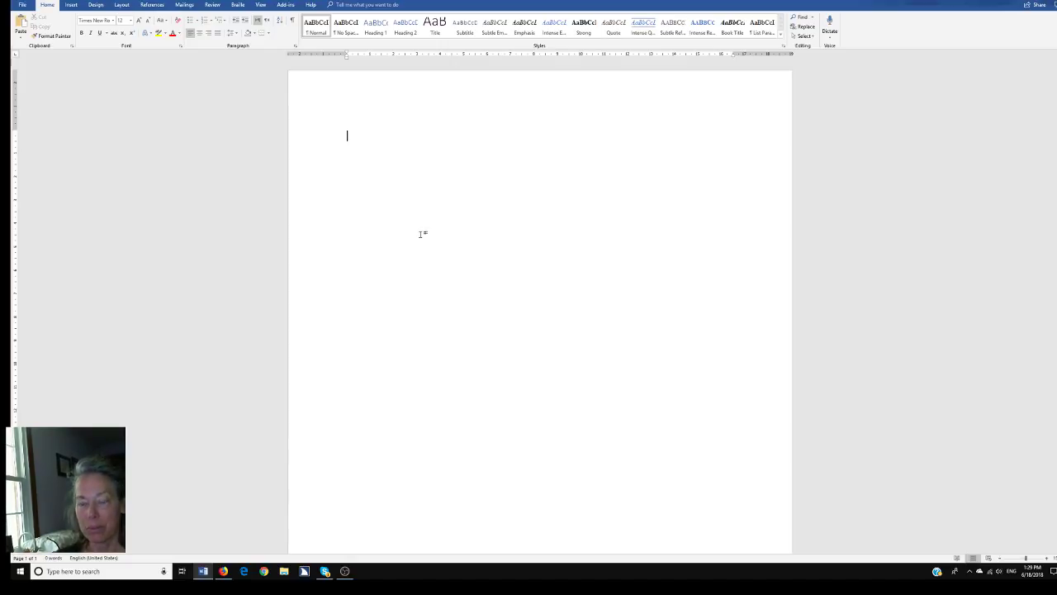
pyautogui.hotkey('alt', 'Tab')
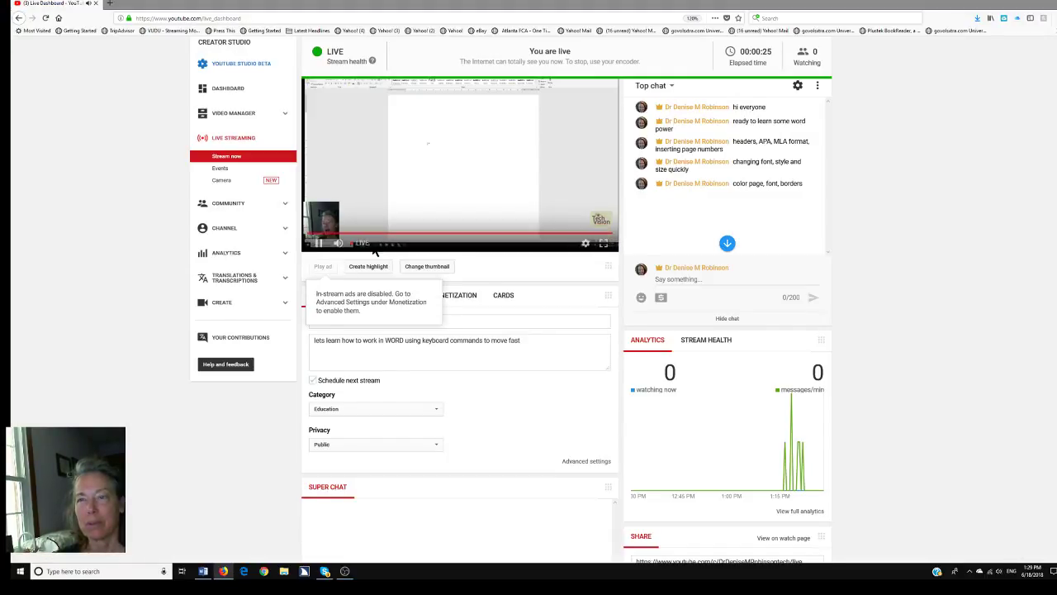
pyautogui.click(337, 246)
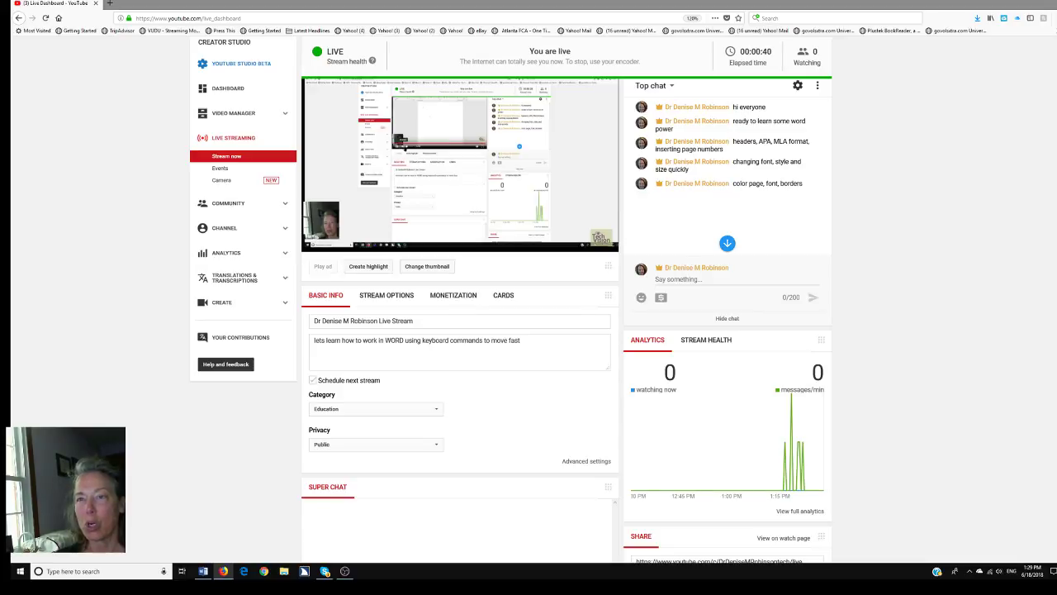
# Unmute the live preview at a lower volume and return to the blank Word document
pyautogui.hotkey('alt', 'Tab')
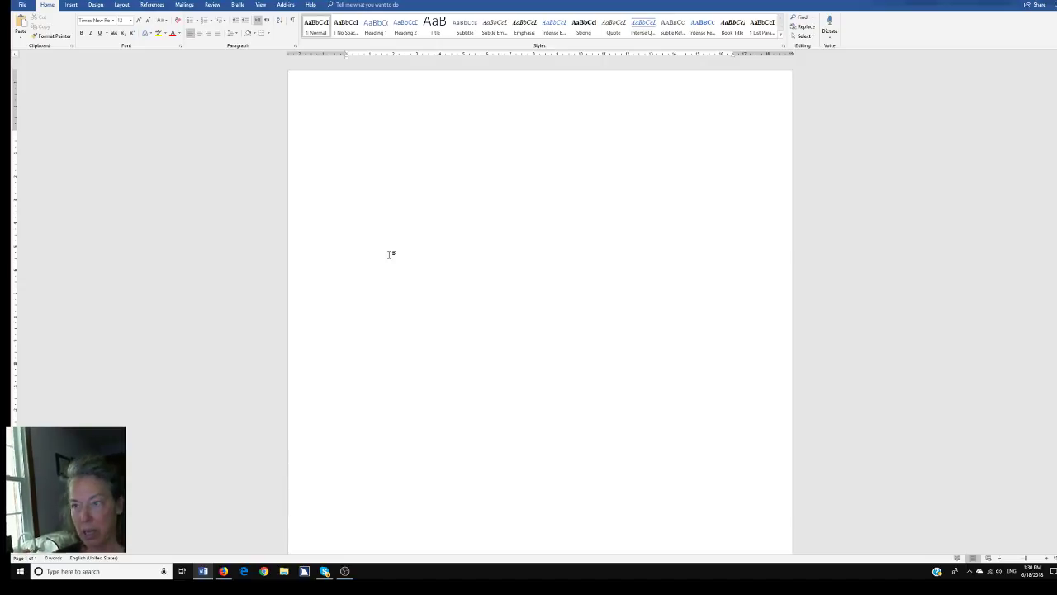
pyautogui.hotkey('alt', 'Tab')
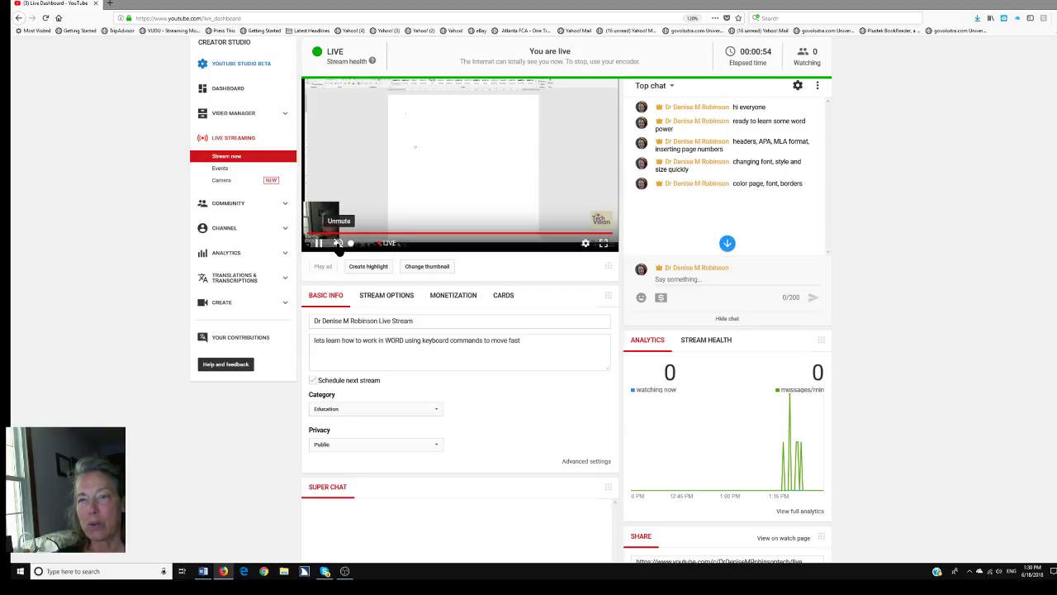
pyautogui.click(337, 245)
pyautogui.moveTo(362, 245); pyautogui.dragTo(352, 250)
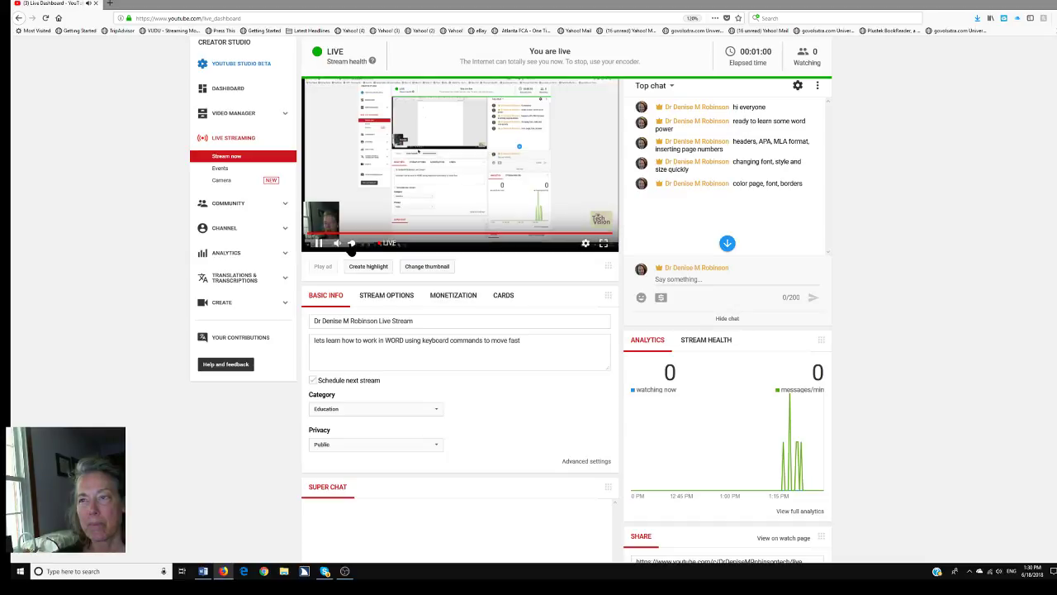
pyautogui.hotkey('alt', 'Tab')
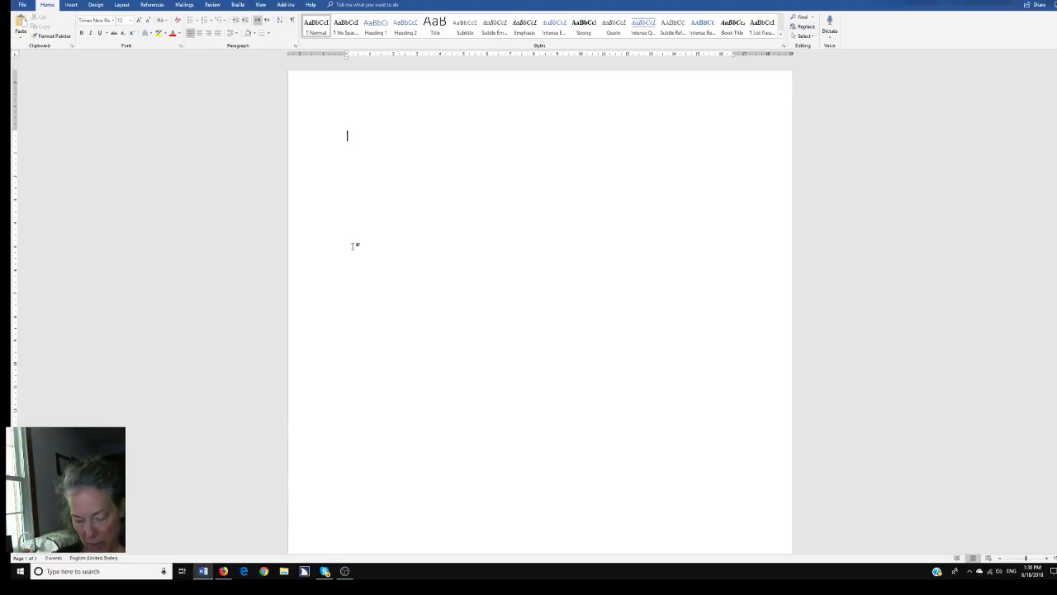
# Set the complex-script font to Times New Roman, size 12
pyautogui.hotkey('ctrl', 'd')
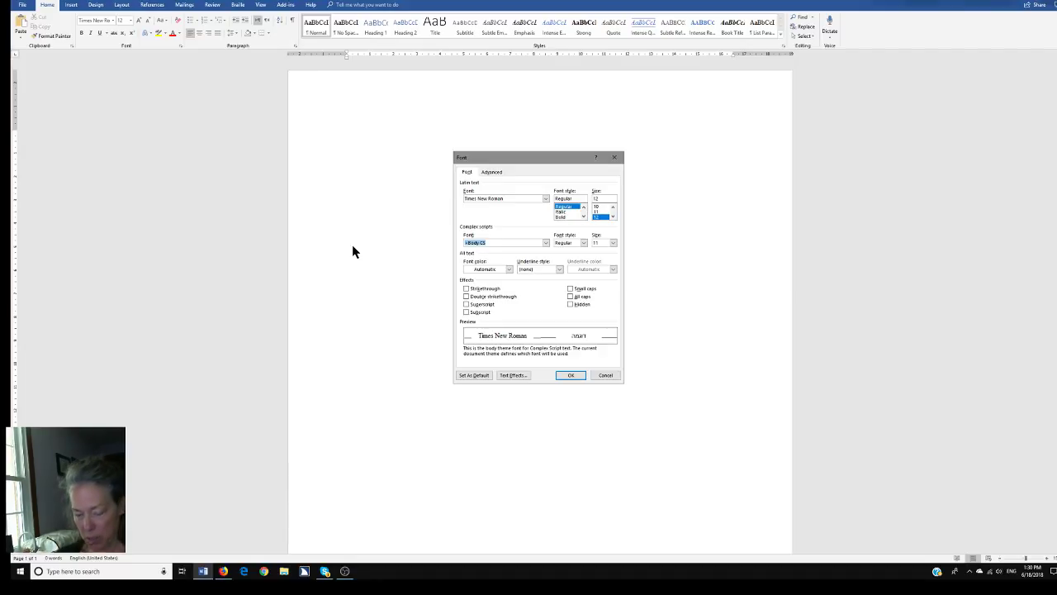
pyautogui.write('Time')
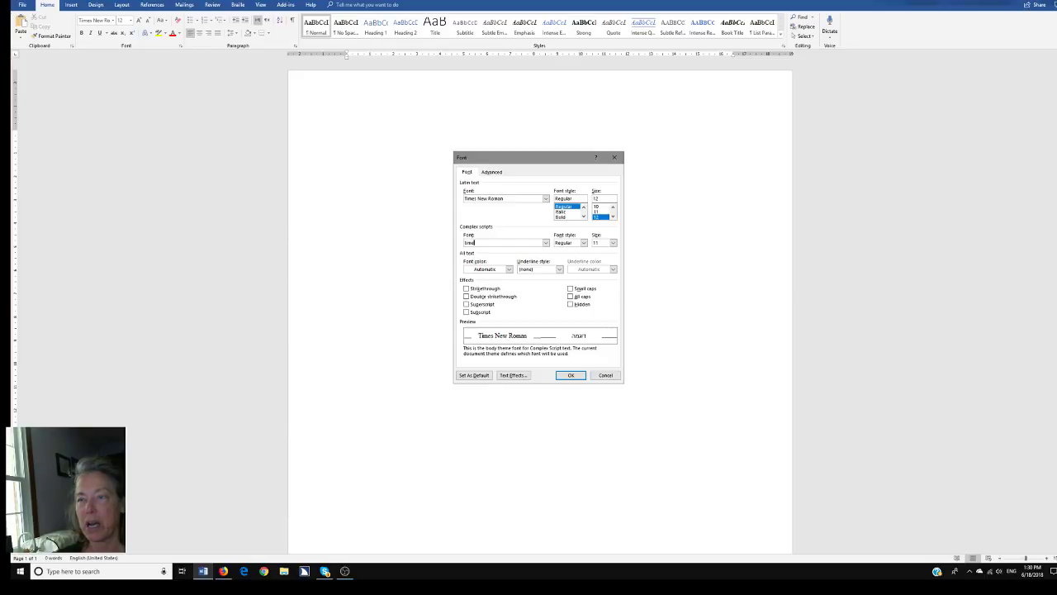
pyautogui.write('s')
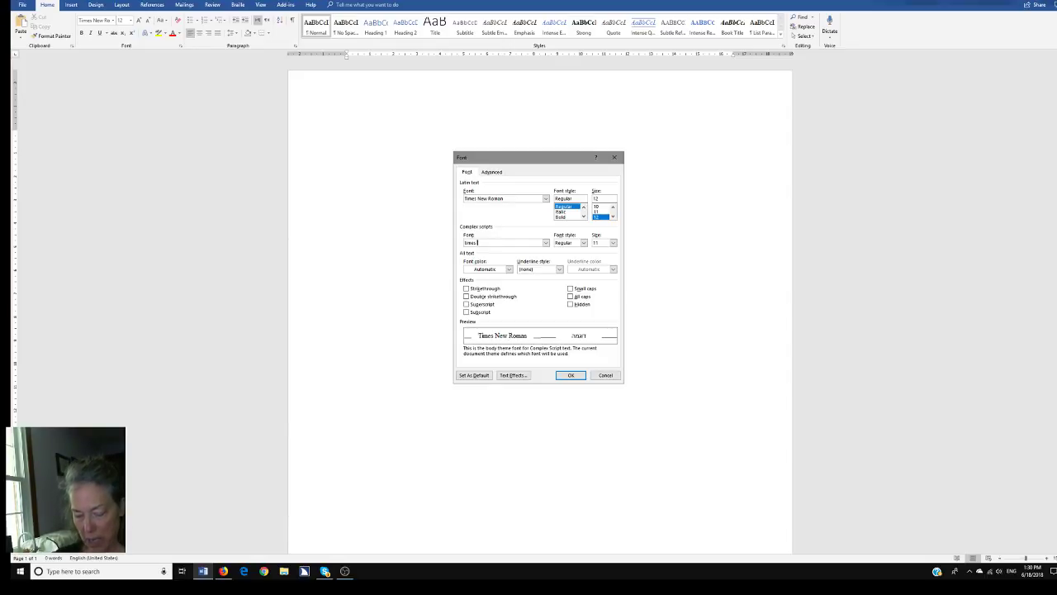
pyautogui.write(' New Roman')
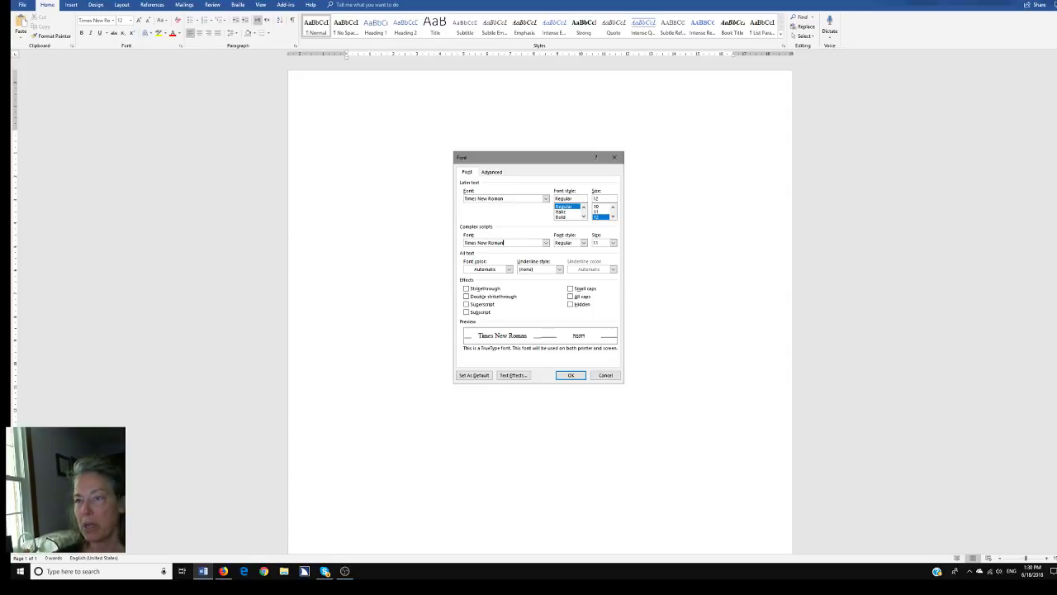
pyautogui.press('Tab')
pyautogui.press('Tab')
pyautogui.press('Tab')
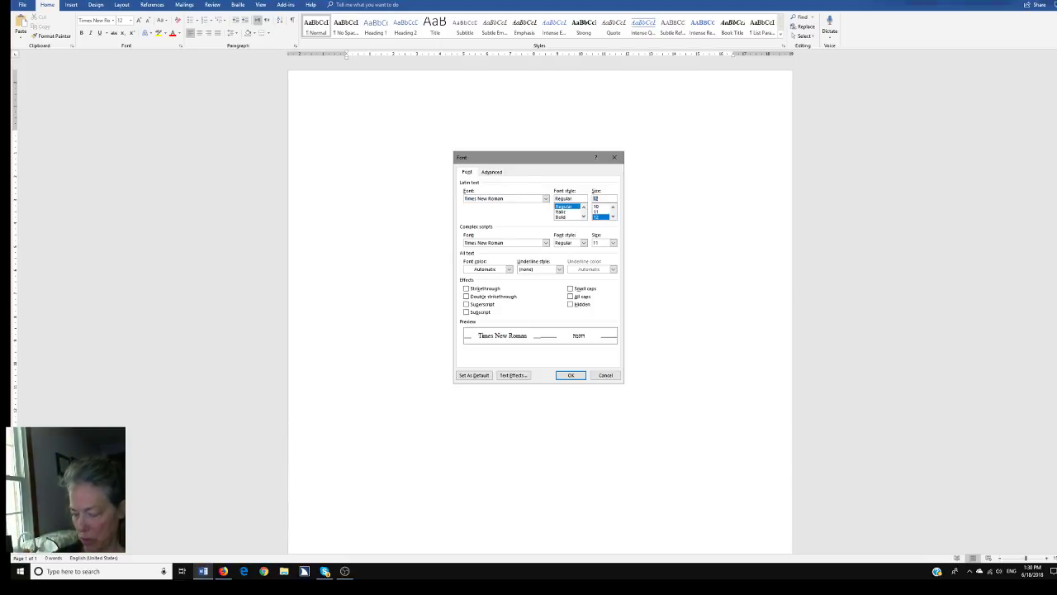
pyautogui.write('12')
pyautogui.press('Return')
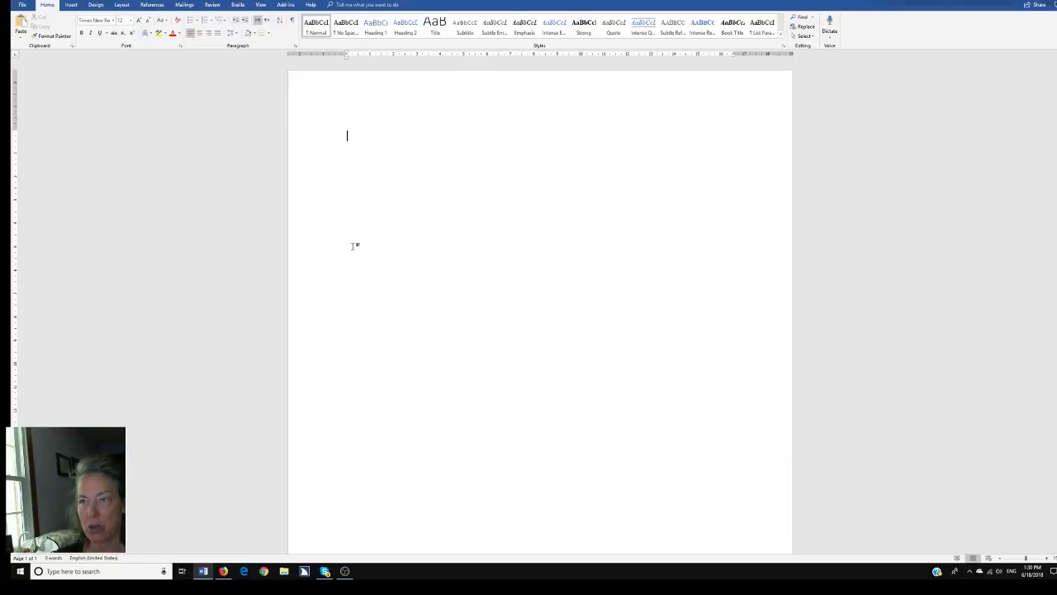
# Type 'The fox' as the first words of the document
pyautogui.hotkey('alt', 'Tab')
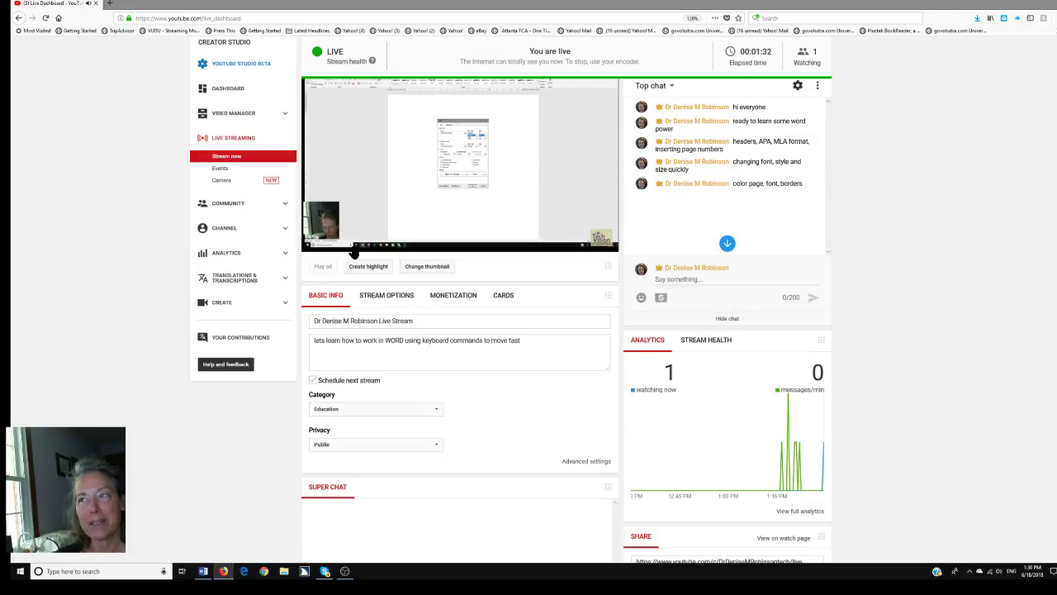
pyautogui.hotkey('alt', 'Tab')
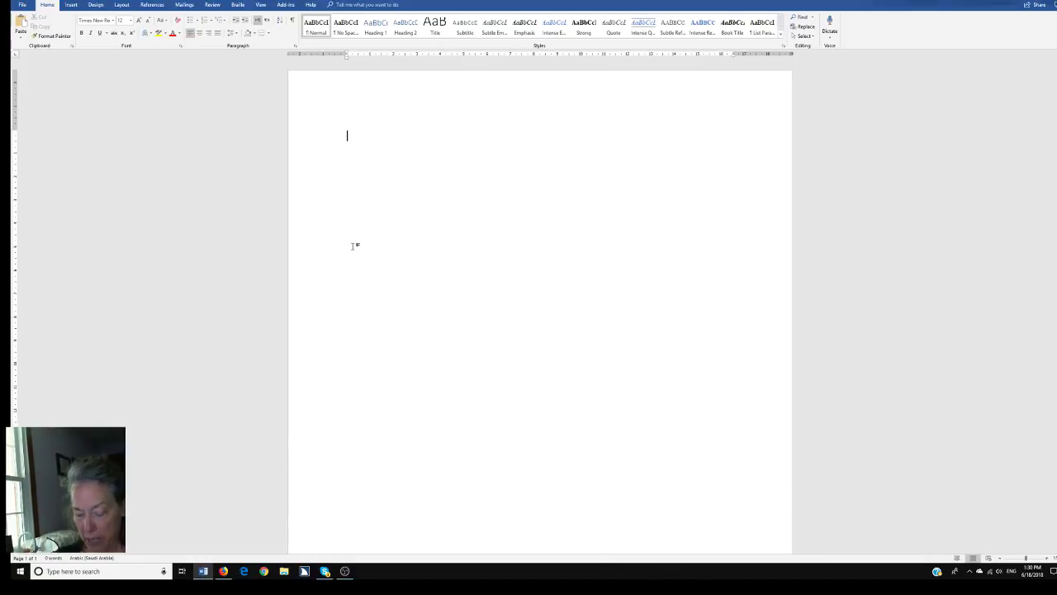
pyautogui.write('The fox')
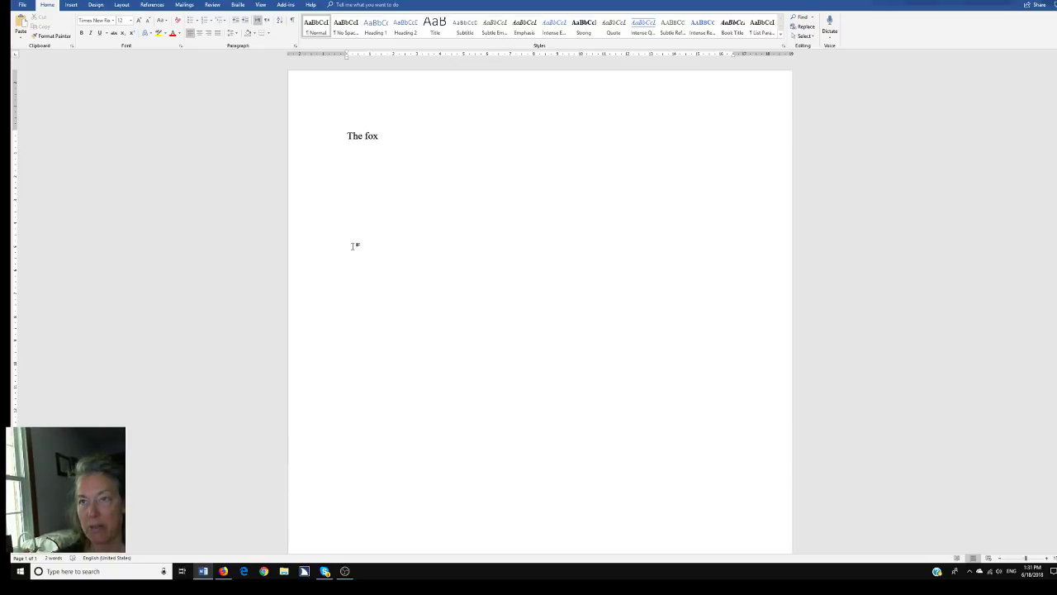
# Open the page header for editing with the Alt+V, H shortcut
pyautogui.hotkey('alt', 'v')
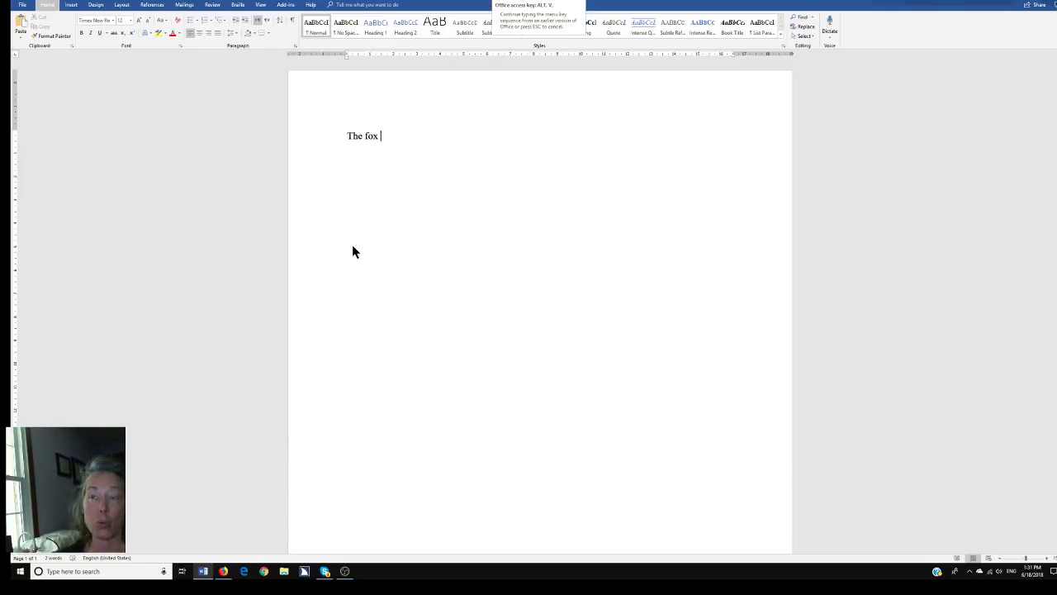
pyautogui.press('h')
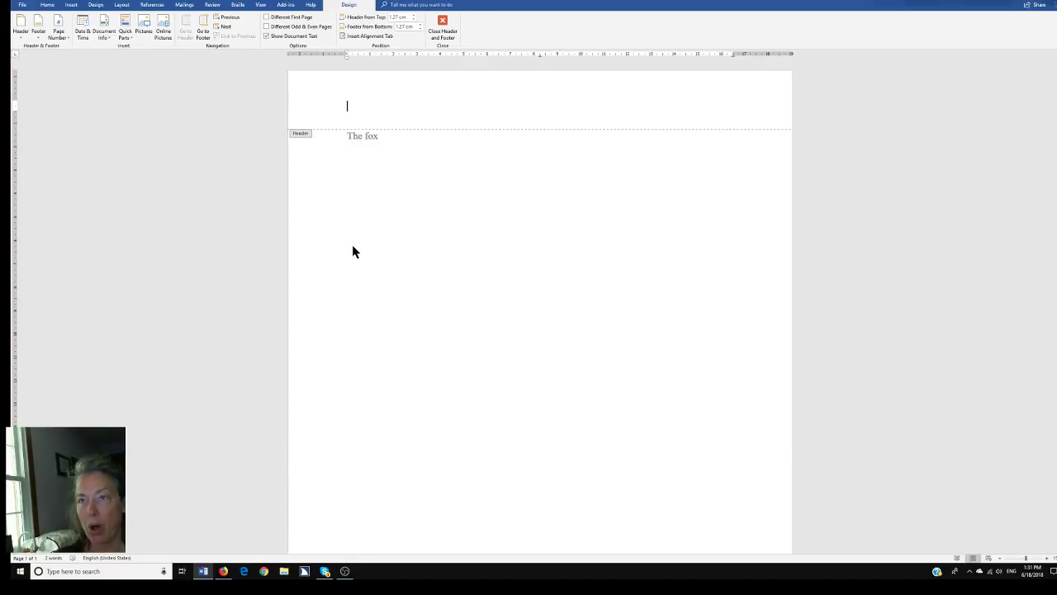
# Add a right-aligned page number 1 to the header, preceded by the author's last name
pyautogui.press('alt')
pyautogui.press('i')
pyautogui.press('u')
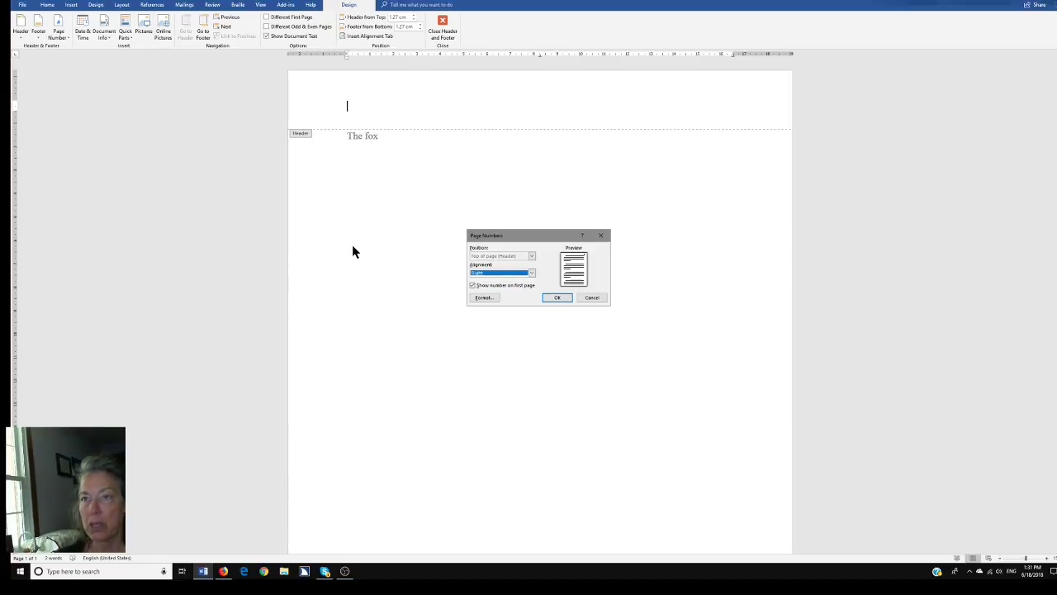
pyautogui.press('Return')
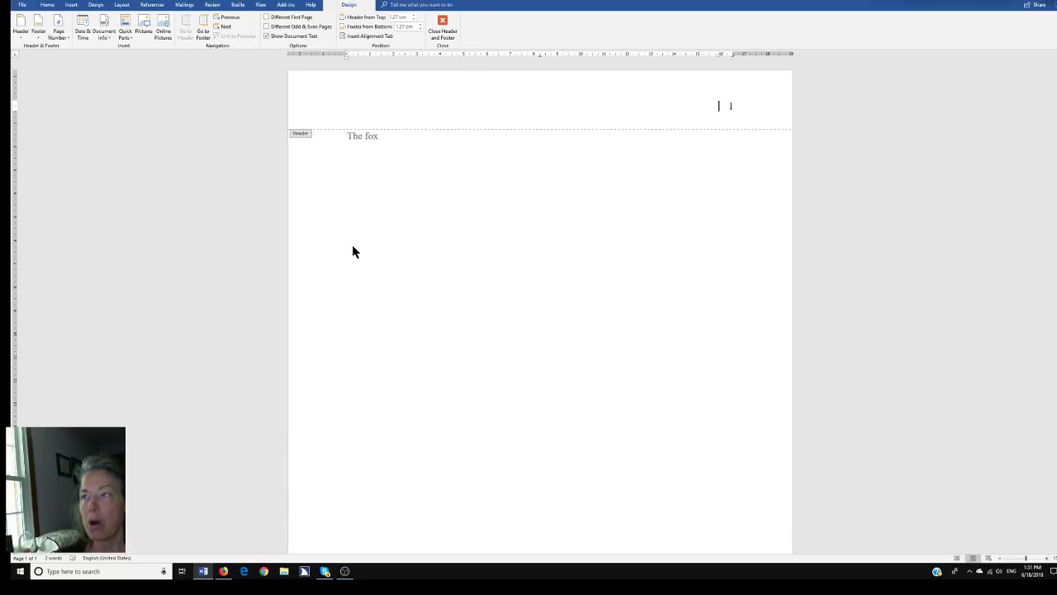
pyautogui.write('Robinson')
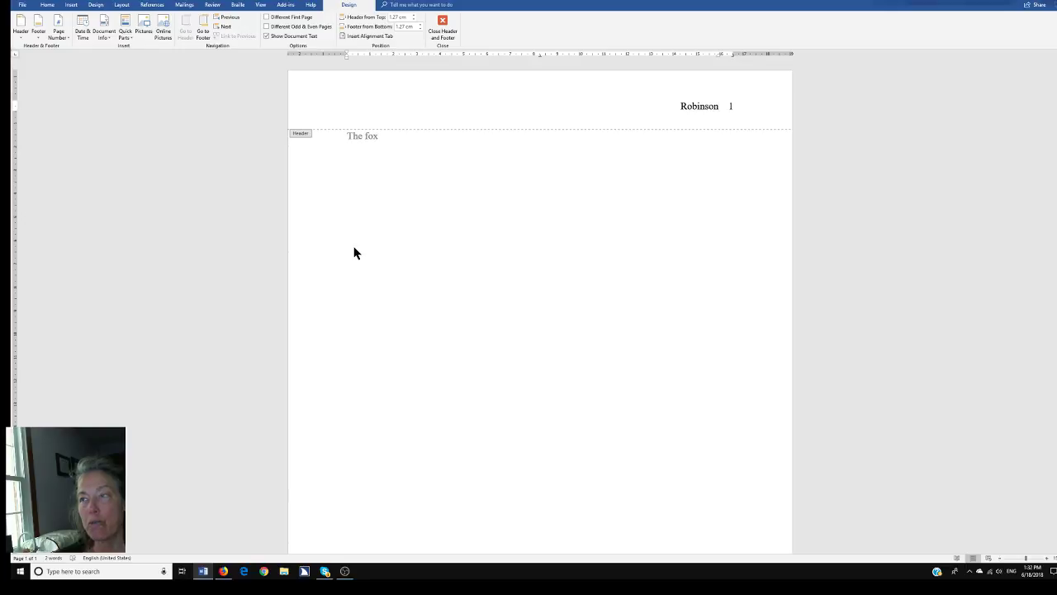
pyautogui.press('Down')
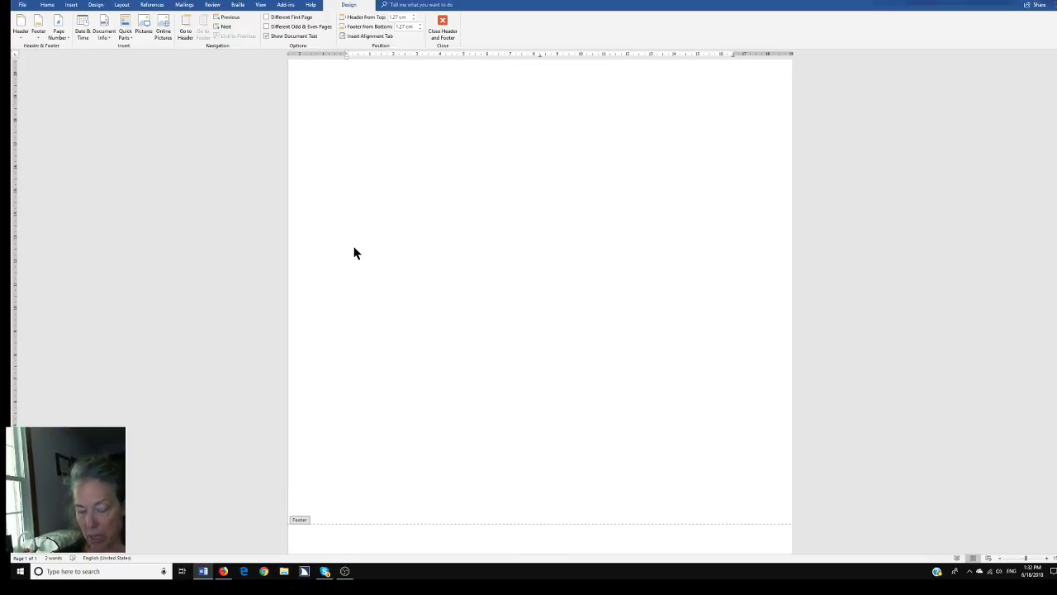
# Insert a centre-aligned page number in the footer, then close header and footer editing
pyautogui.hotkey('alt', 'i')
pyautogui.press('u')
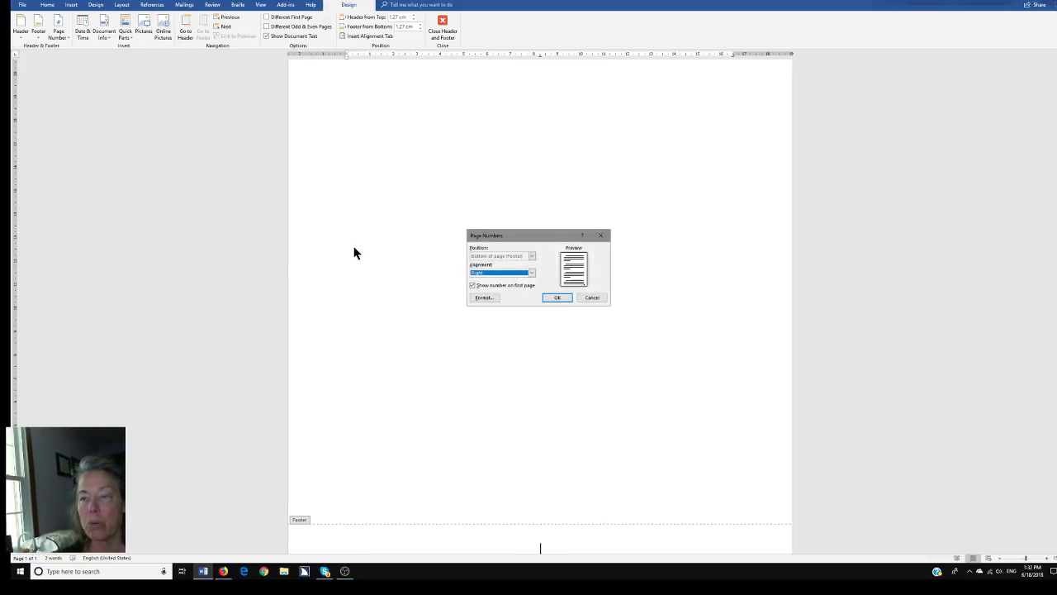
pyautogui.press('Up')
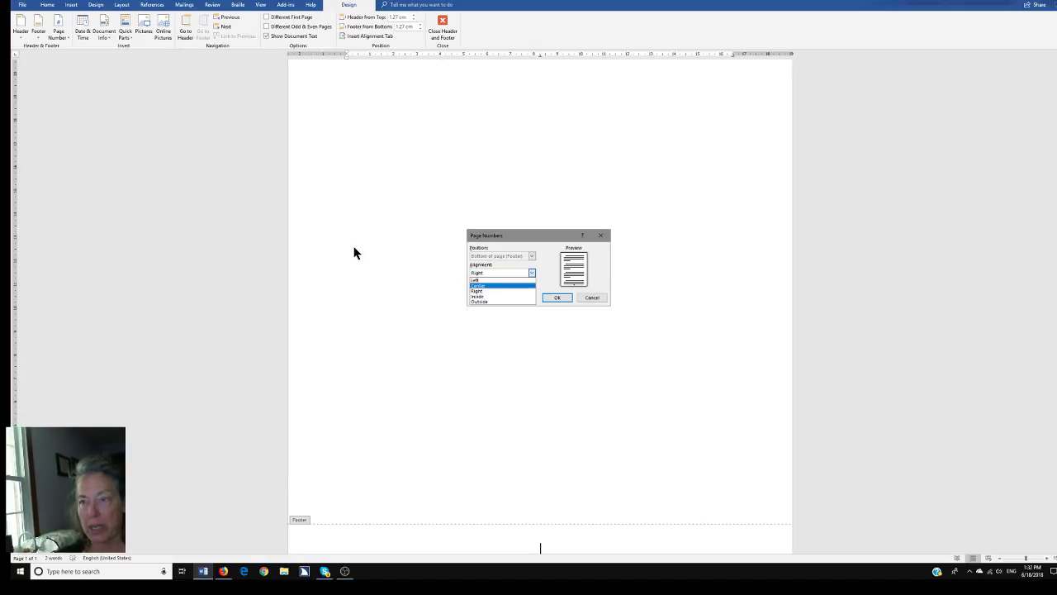
pyautogui.press('Return')
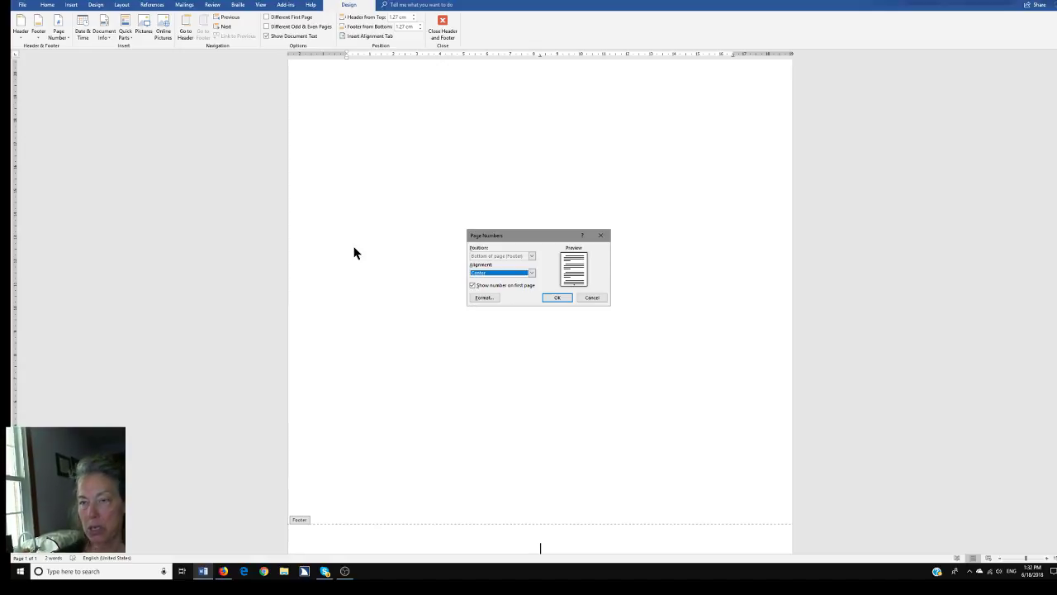
pyautogui.press('Return')
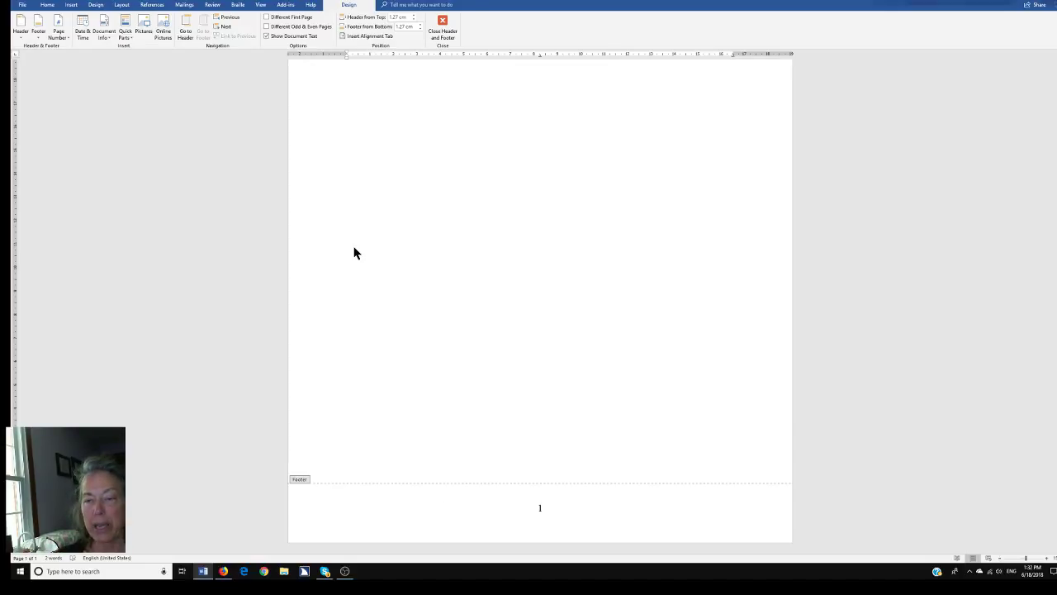
pyautogui.doubleClick(355, 250)
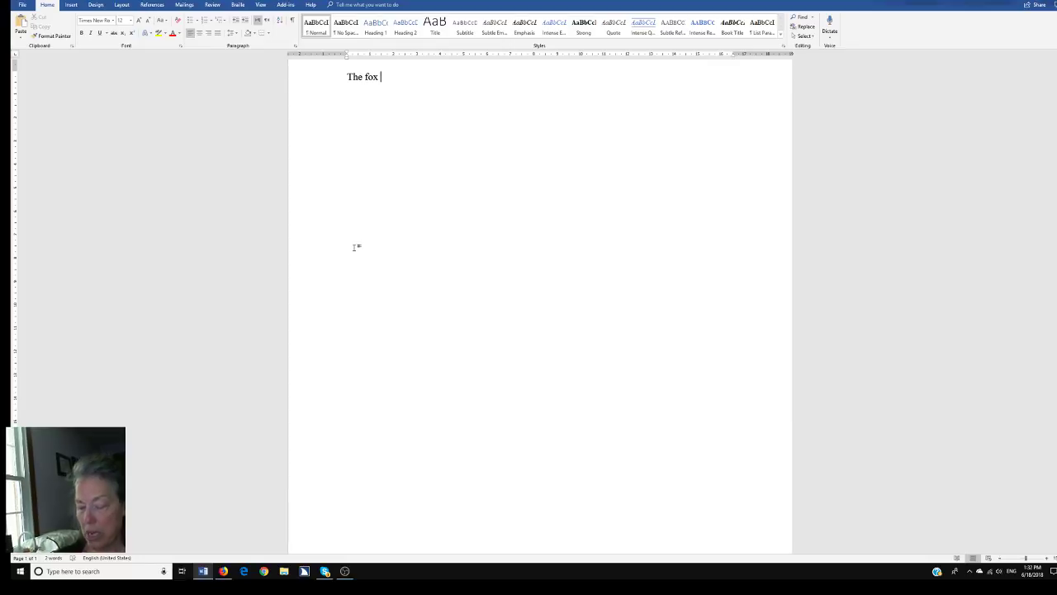
# Replace 'The fox' with the student's full name, followed by Teacher and Subject lines
pyautogui.press('BackSpace')
pyautogui.press('BackSpace')
pyautogui.press('BackSpace')
pyautogui.press('BackSpace')
pyautogui.press('BackSpace')
pyautogui.press('BackSpace')
pyautogui.press('BackSpace')
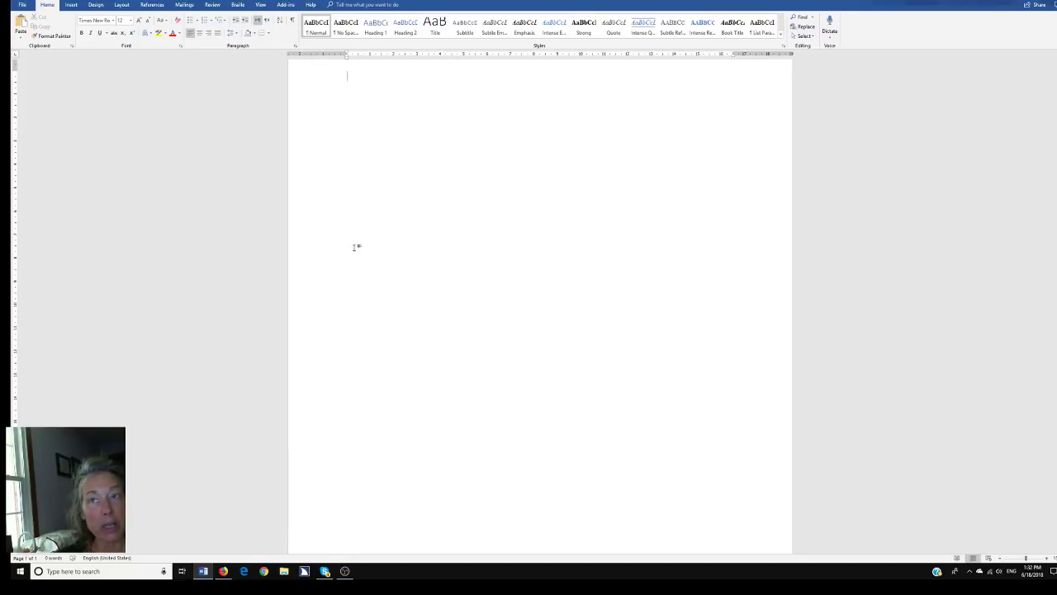
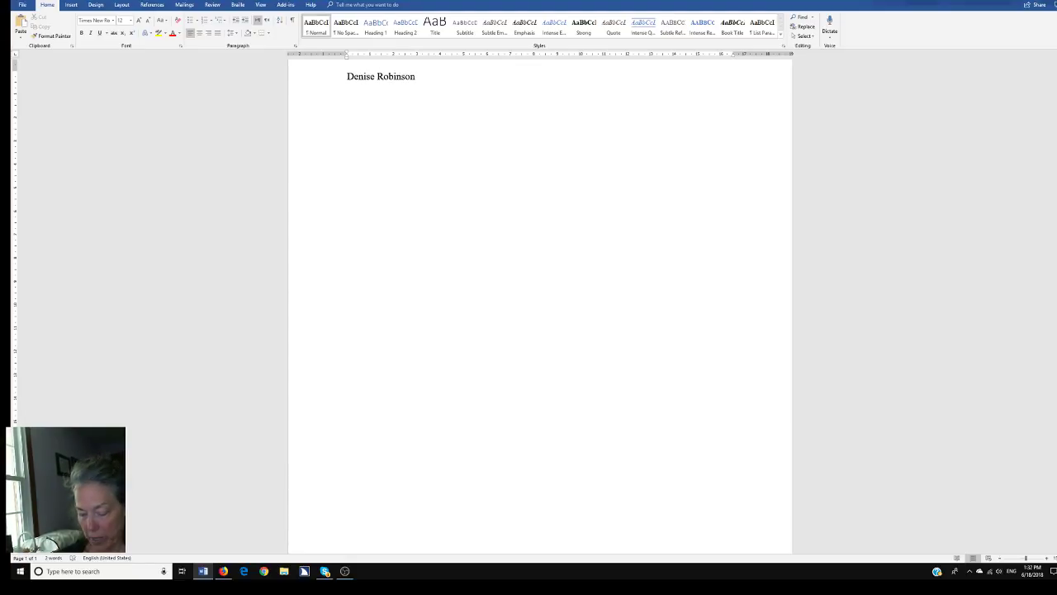
pyautogui.press('Return')
pyautogui.write('Teacher')
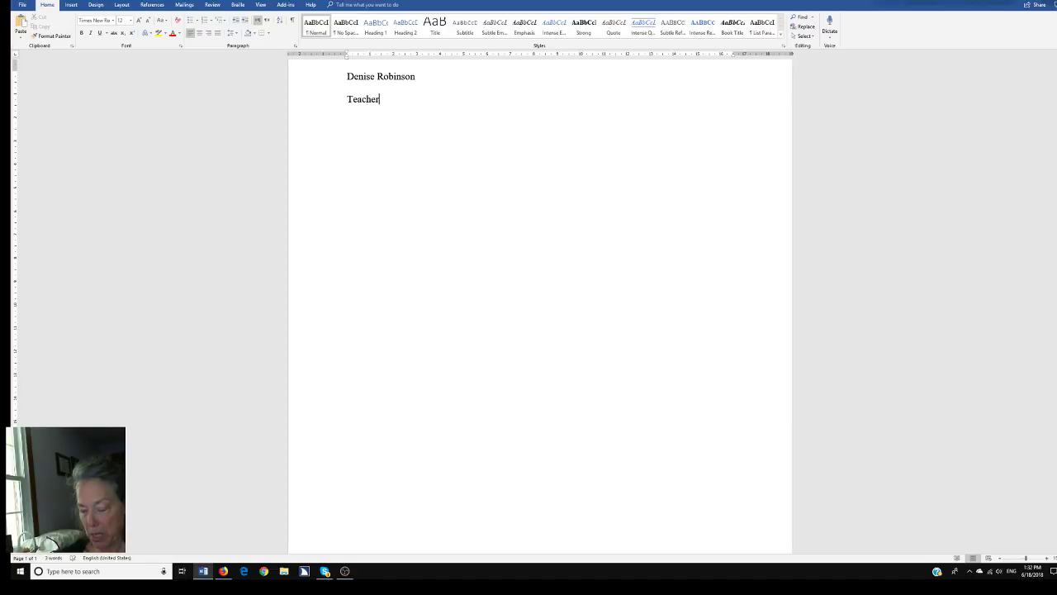
pyautogui.press('Return')
pyautogui.write('Subject')
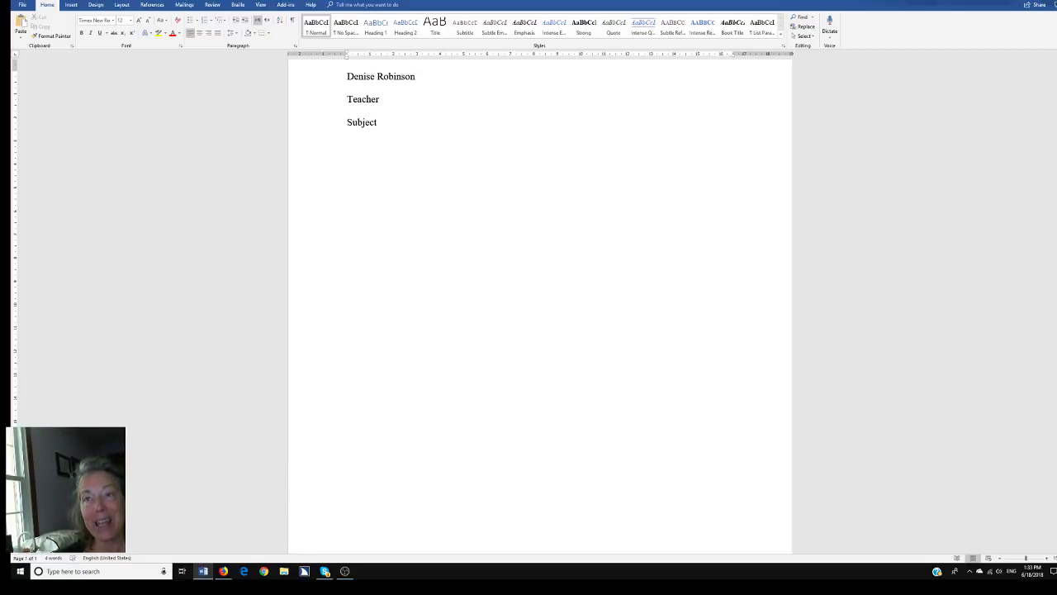
# Insert the date in the 18 June 2018 format on the next line
pyautogui.hotkey('alt', 'n')
pyautogui.press('d')
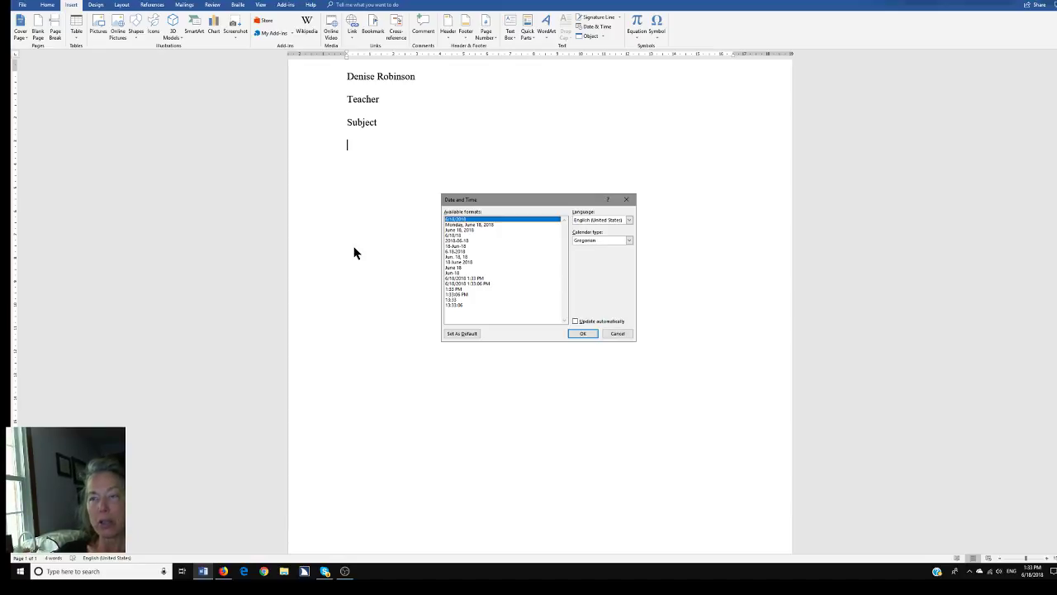
pyautogui.press('Down')
pyautogui.press('Down')
pyautogui.press('Down')
pyautogui.press('Down')
pyautogui.press('Down')
pyautogui.press('Down')
pyautogui.press('Down')
pyautogui.press('Down')
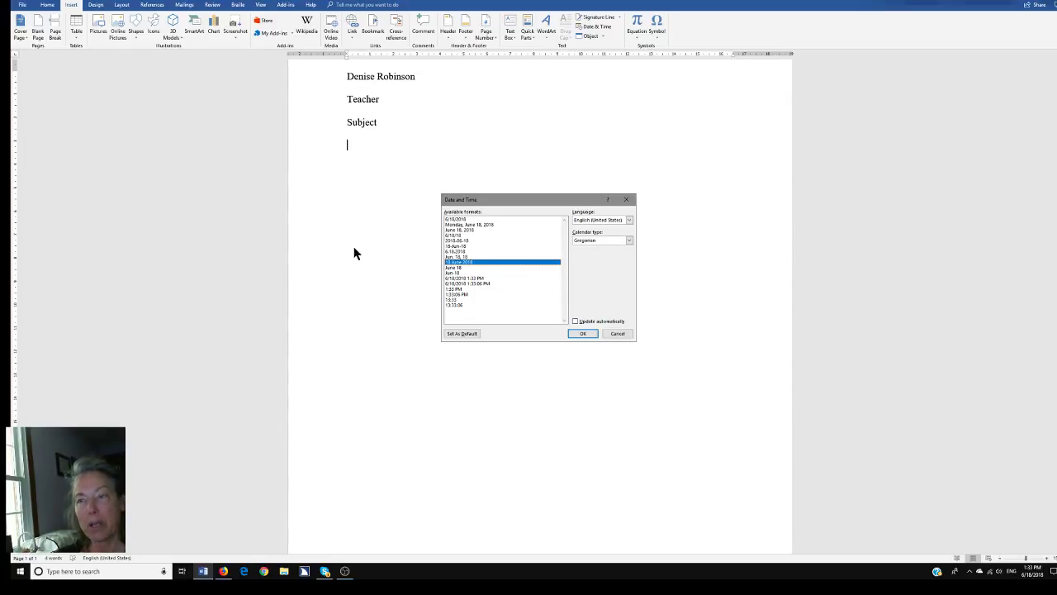
pyautogui.press('Return')
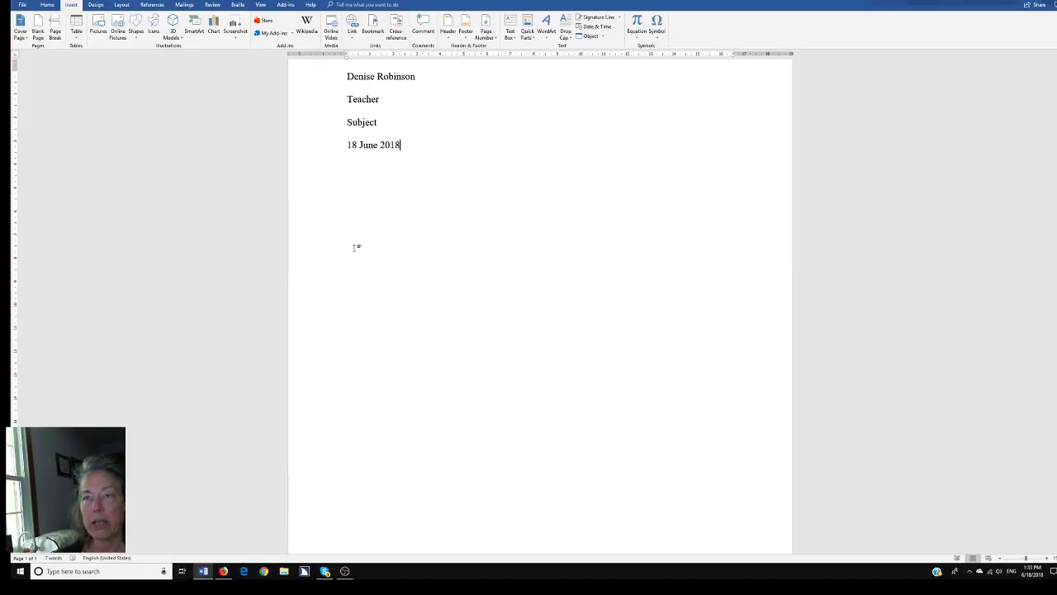
pyautogui.press('Return')
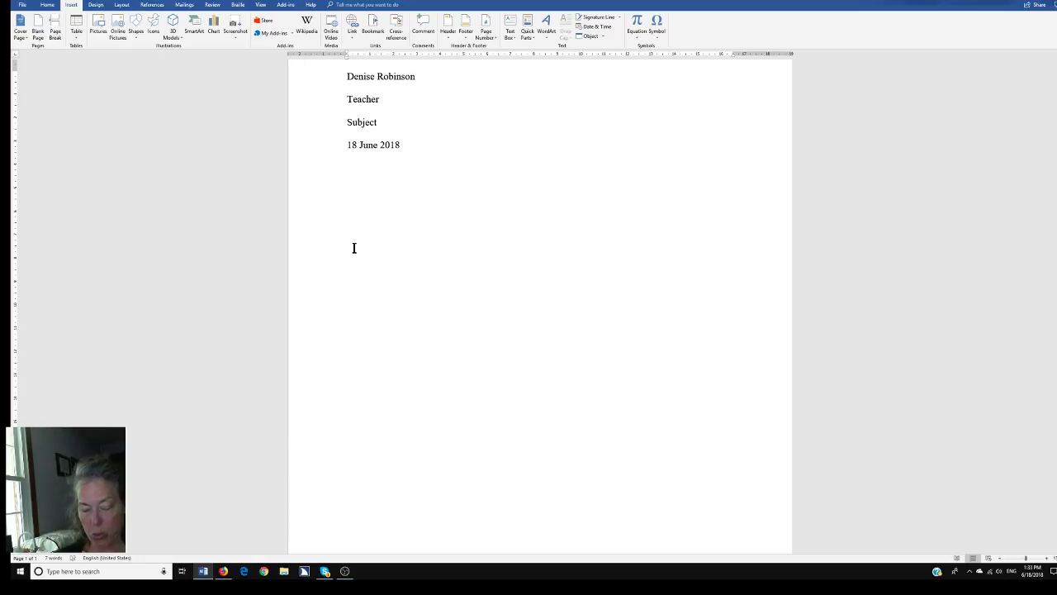
# Type 'Title' on the centred line below the date and make it bold
pyautogui.write('Title')
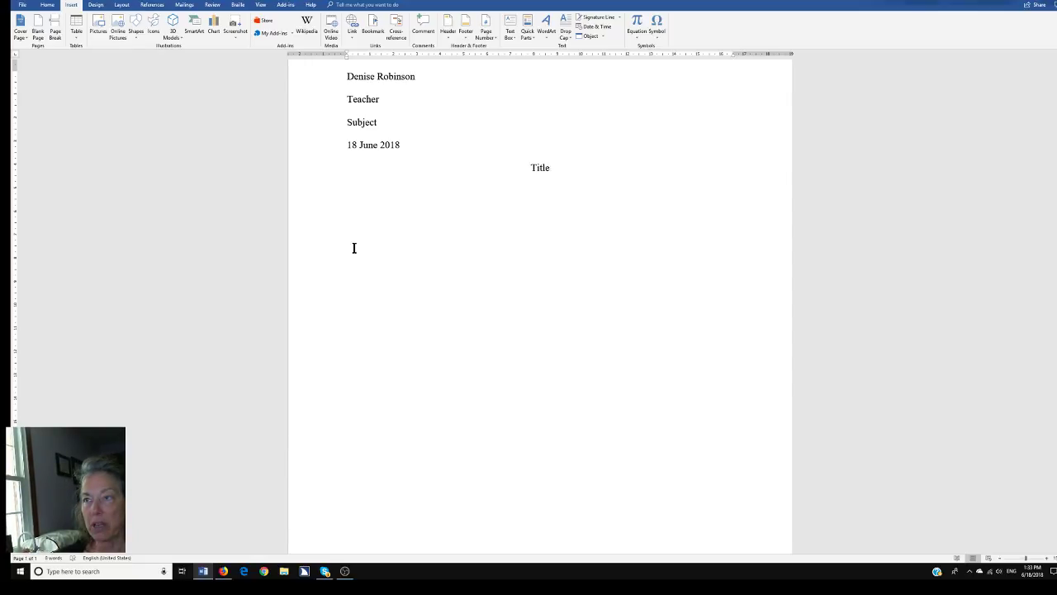
pyautogui.hotkey('shift', 'Home')
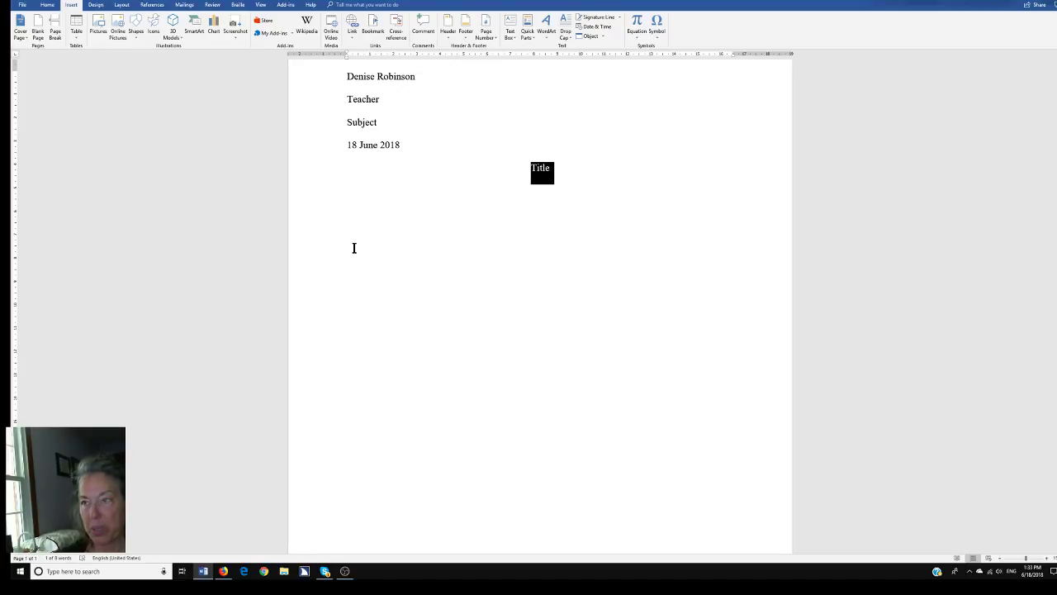
pyautogui.hotkey('ctrl', 'b')
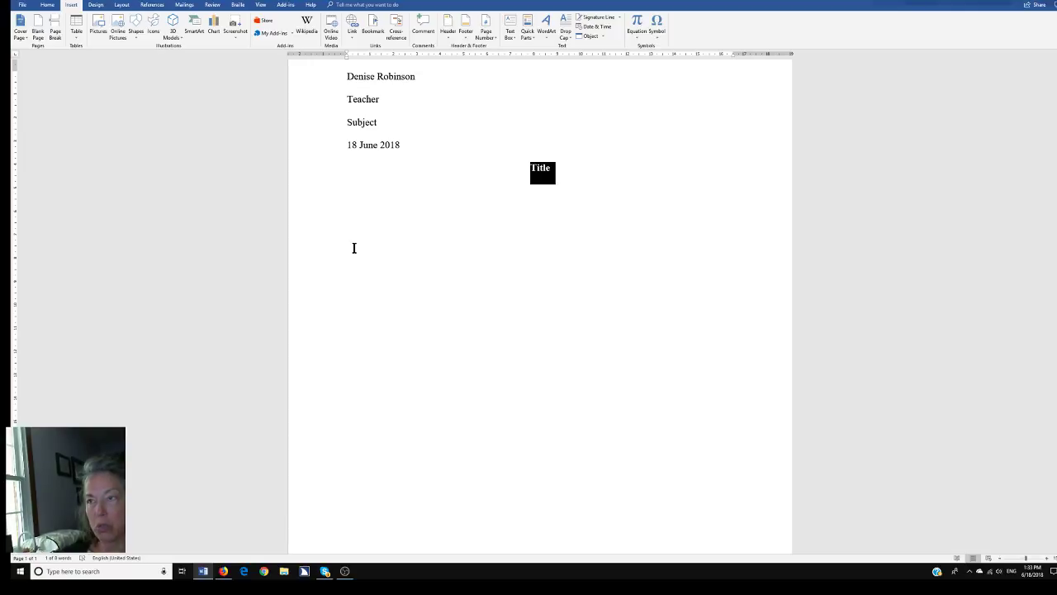
# Italicise the bold Title and bring up its Font dialog
pyautogui.hotkey('ctrl', 'i')
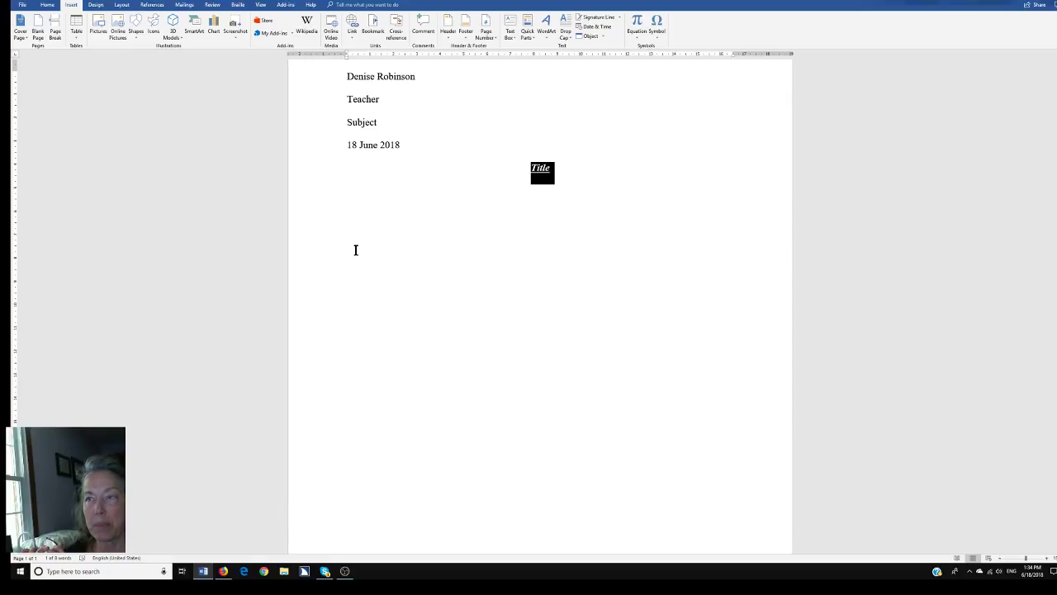
pyautogui.hotkey('ctrl', 'd')
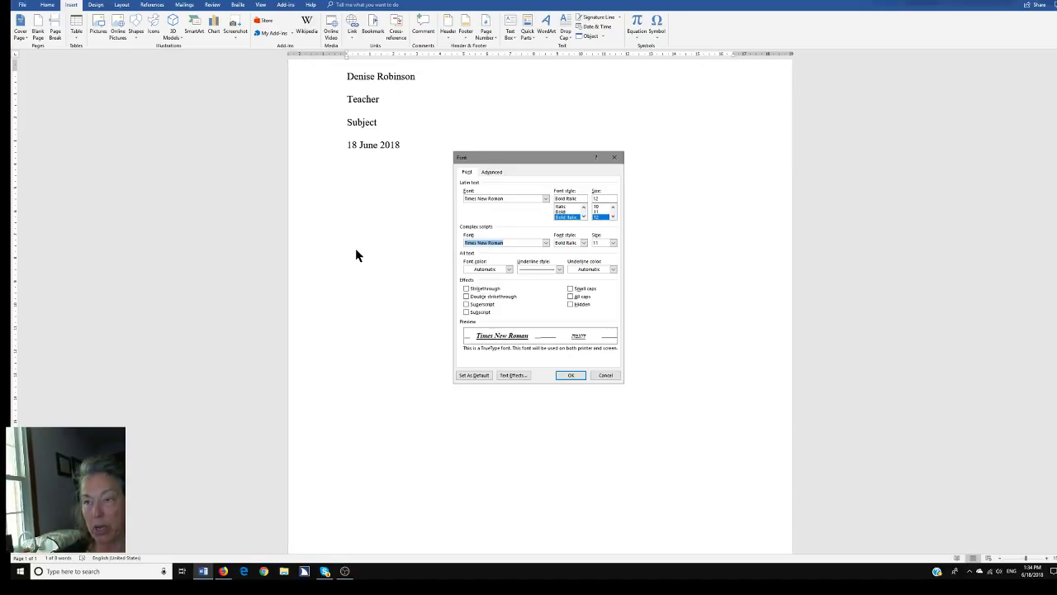
# Change the Title's font colour to the purple standard colour in the Font dialog
pyautogui.hotkey('alt', 'c')
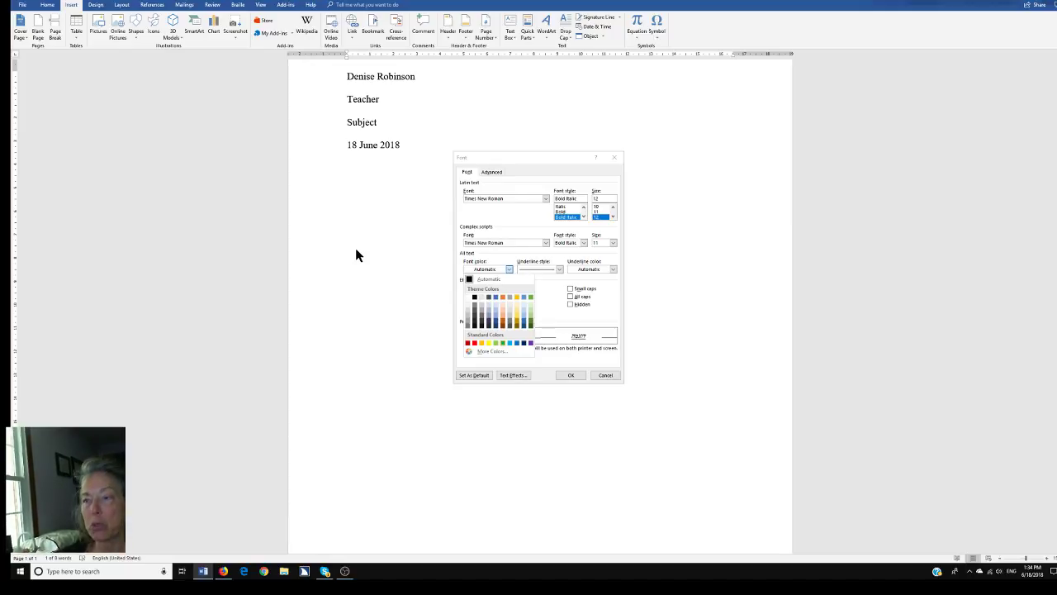
pyautogui.press('Right')
pyautogui.press('Right')
pyautogui.press('Right')
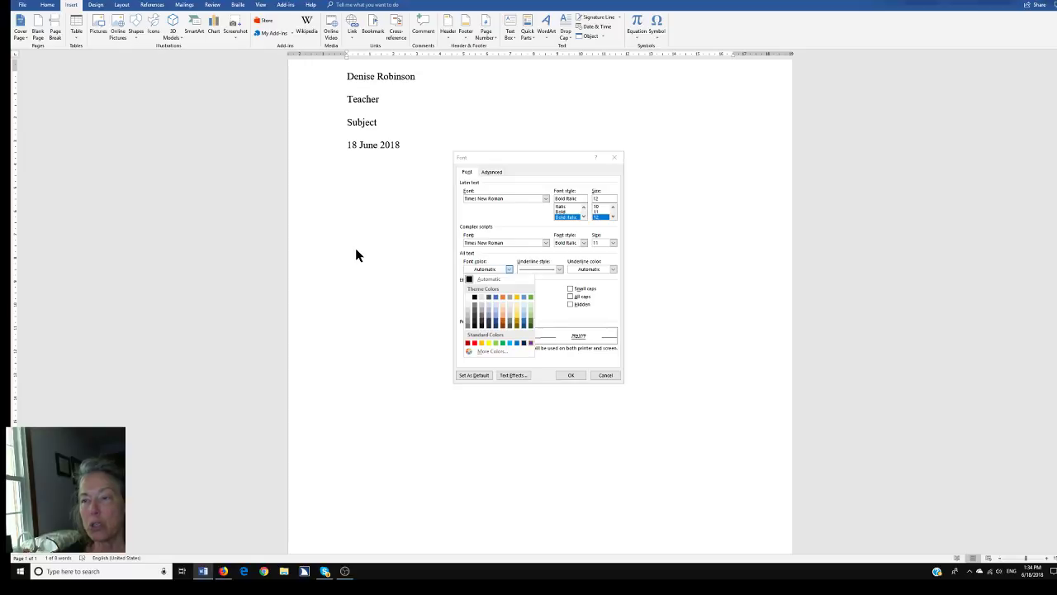
pyautogui.press('Return')
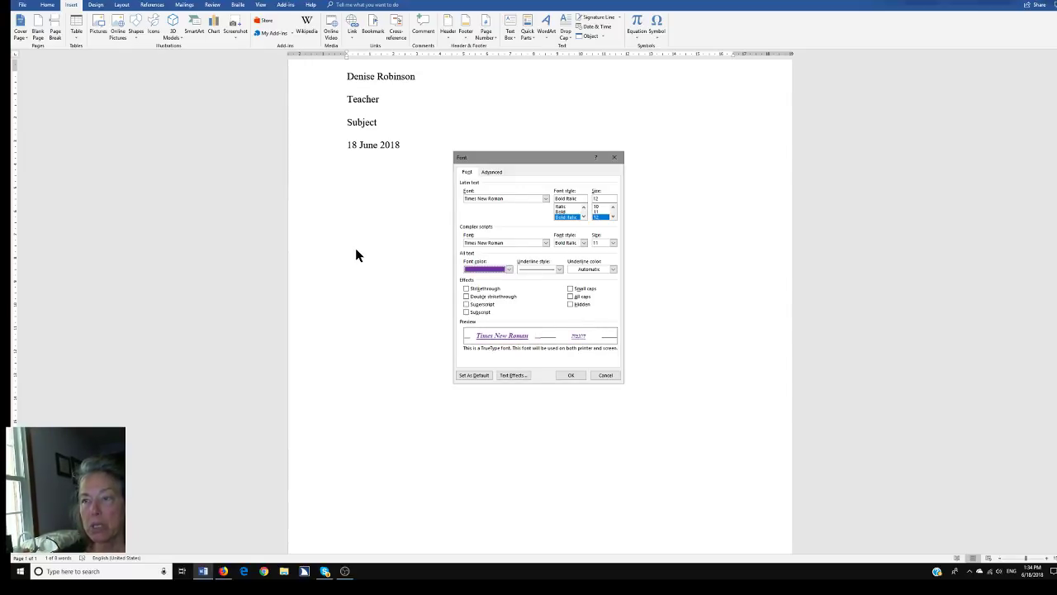
pyautogui.press('Tab')
pyautogui.press('Tab')
pyautogui.press('Tab')
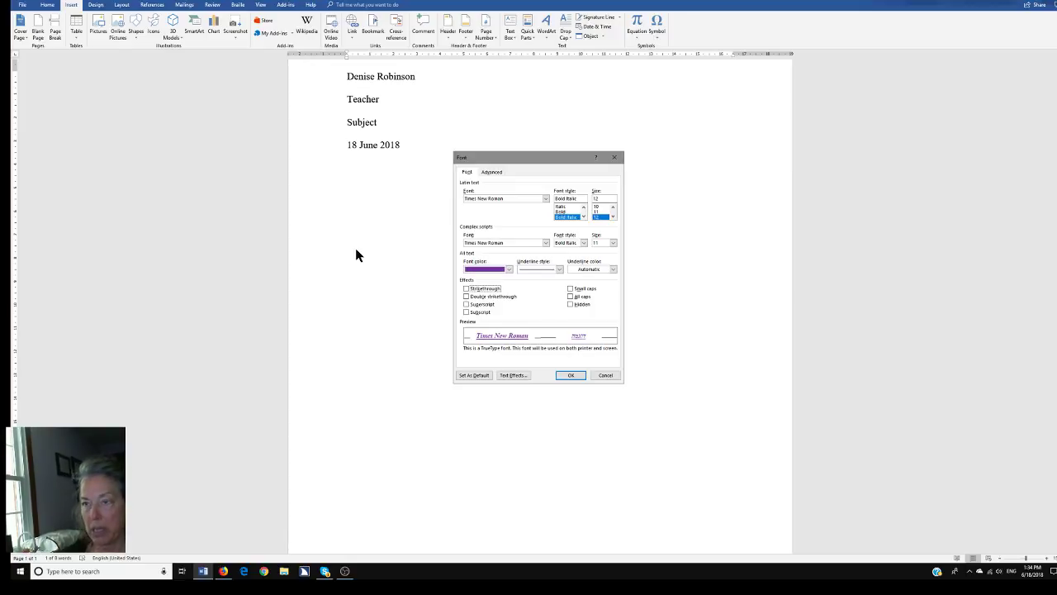
pyautogui.press('Return')
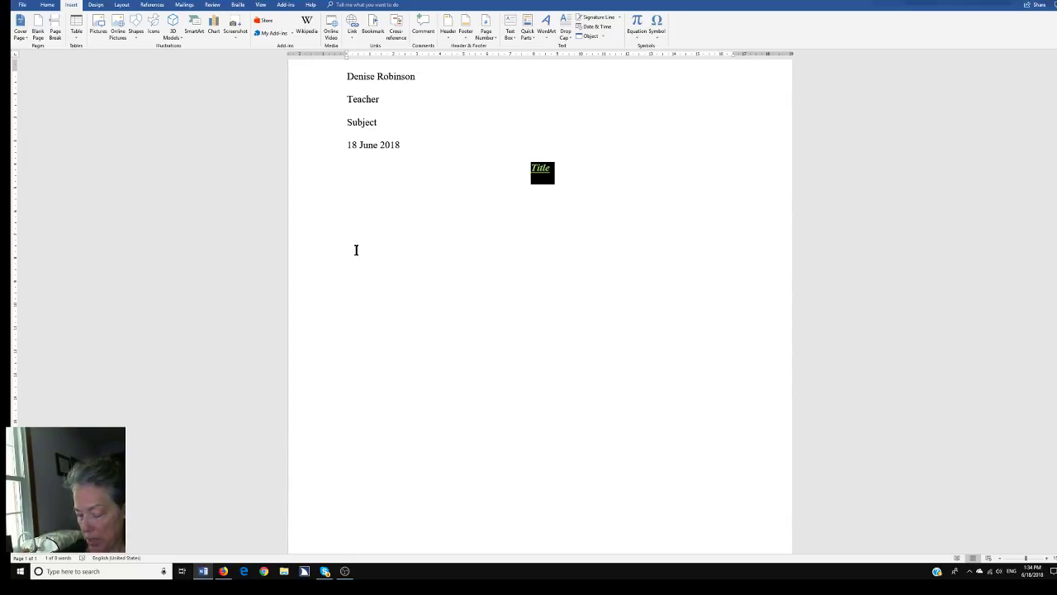
pyautogui.press('Right')
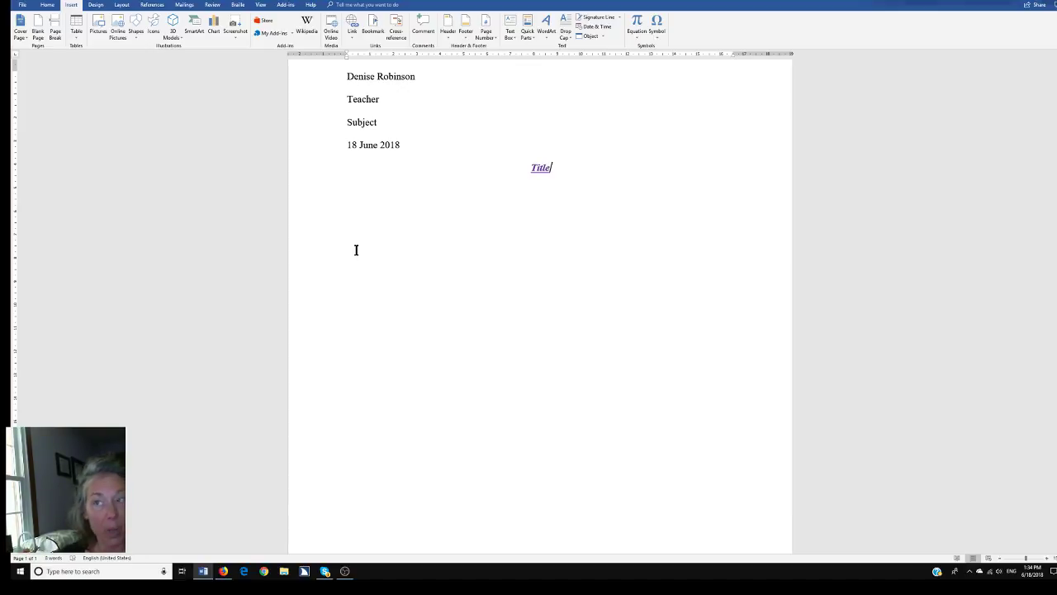
# Generate five left-aligned sample paragraphs with =rand() below the Title, then select all text
pyautogui.press('Return')
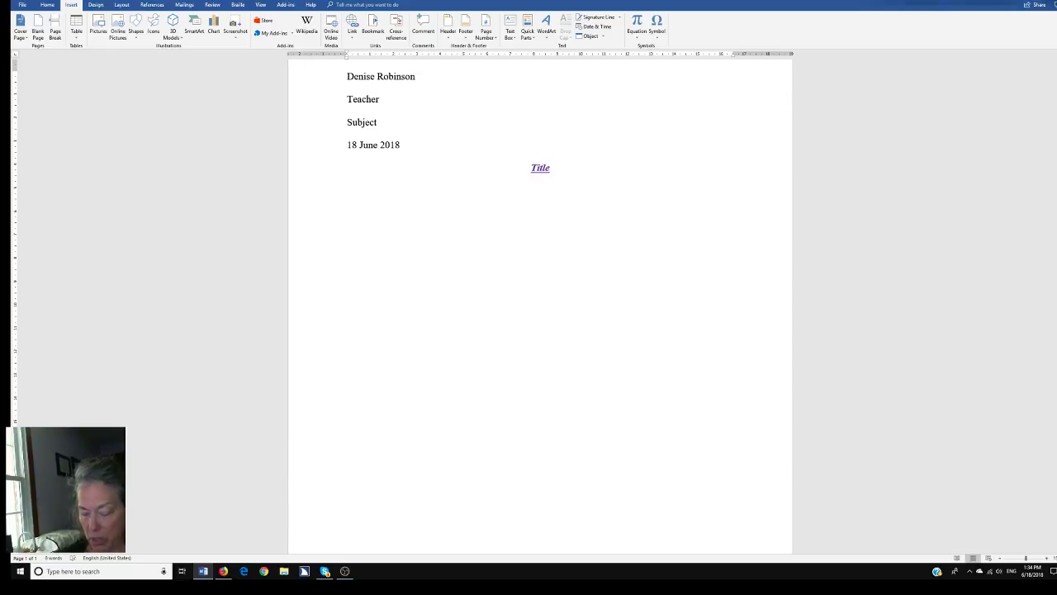
pyautogui.hotkey('ctrl', 'l')
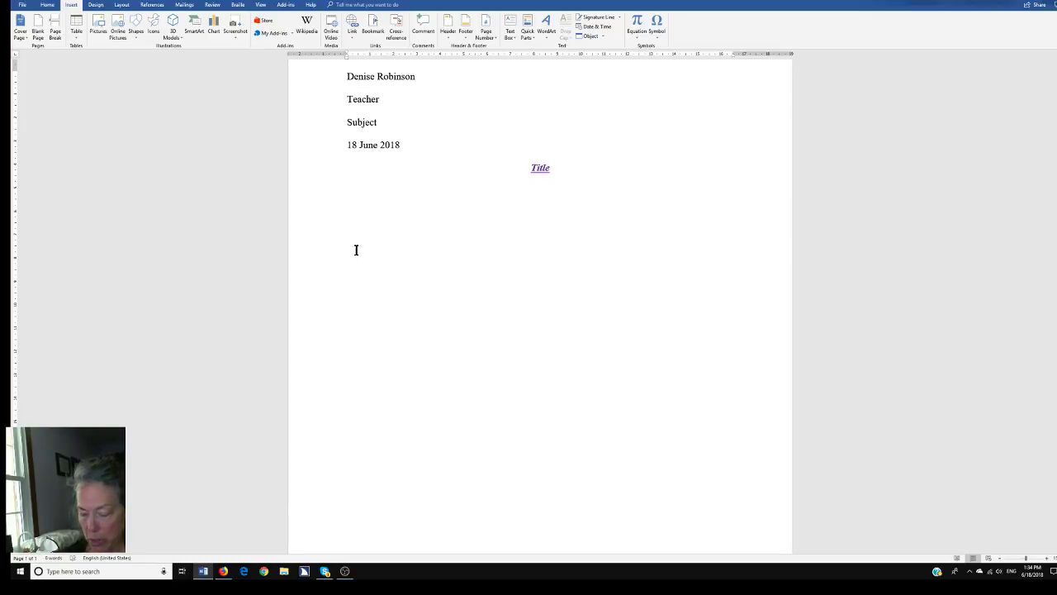
pyautogui.write('=rand')
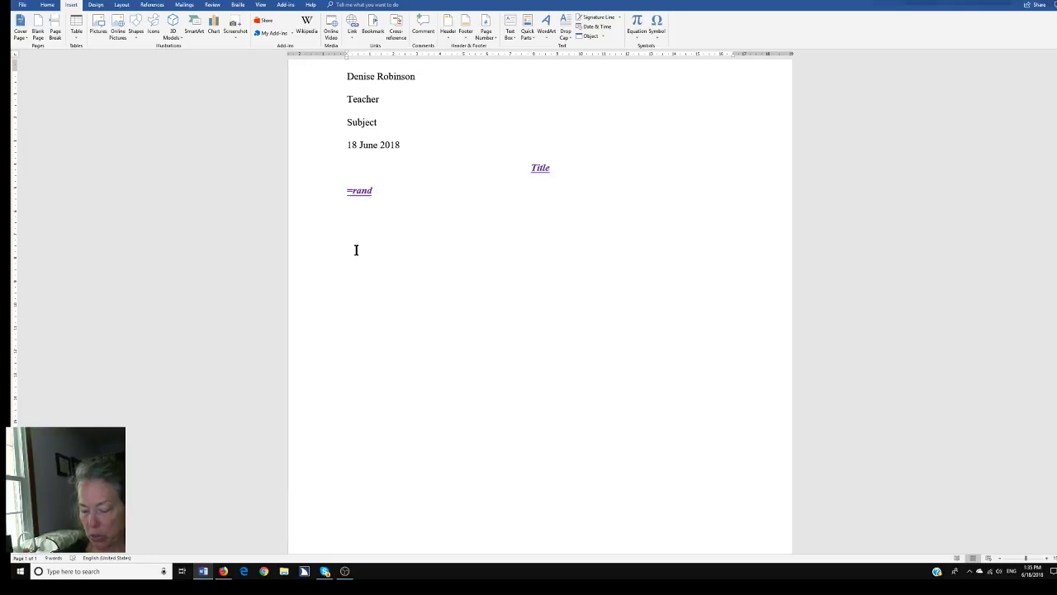
pyautogui.write('()')
pyautogui.press('Return')
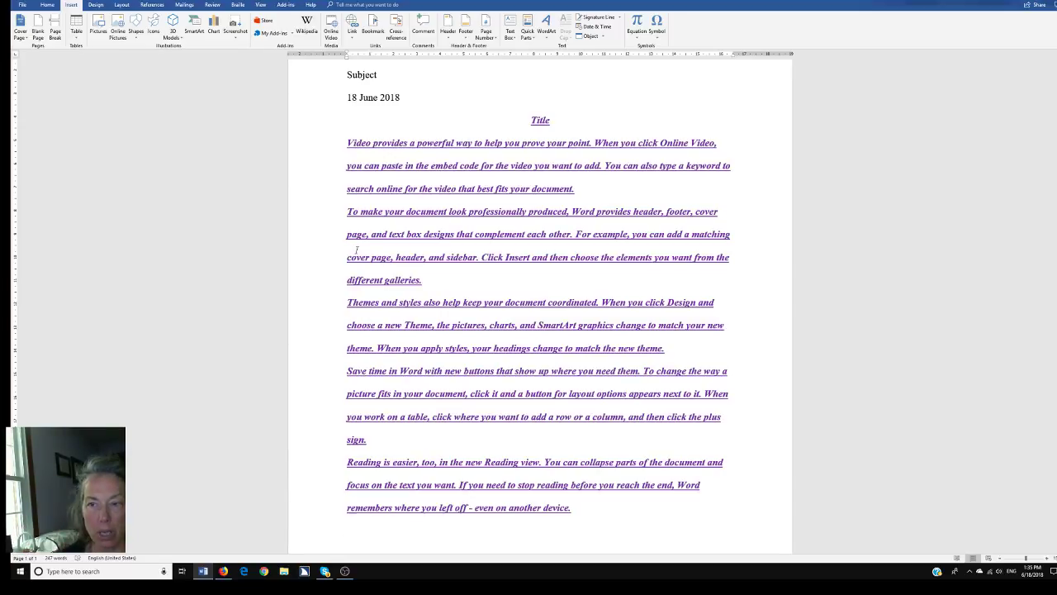
pyautogui.press('Return')
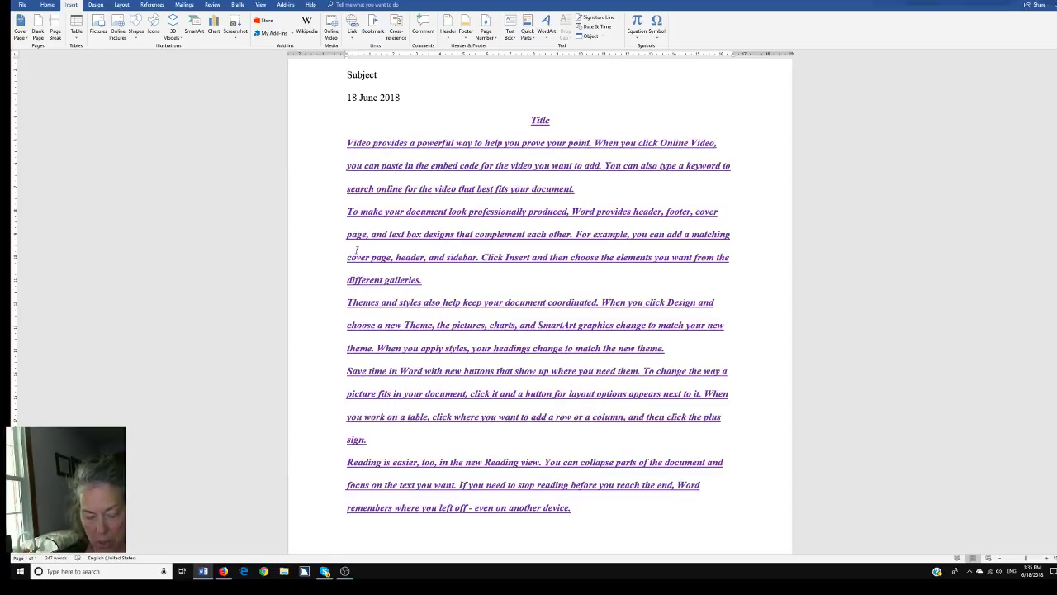
pyautogui.hotkey('ctrl', 'a')
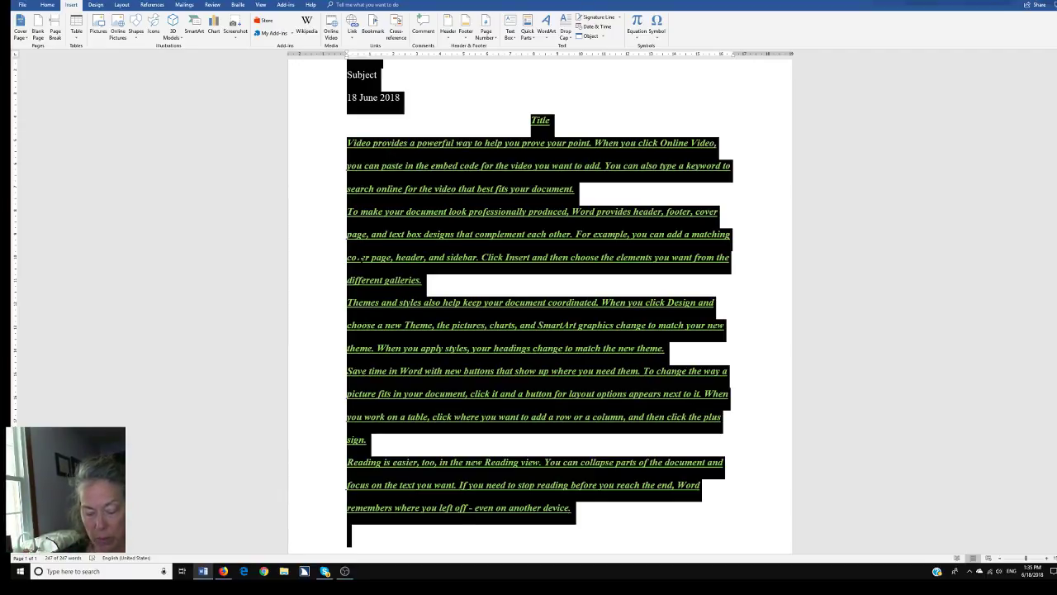
# Set the font colour of all text to Automatic in the Font dialog
pyautogui.hotkey('ctrl', 'd')
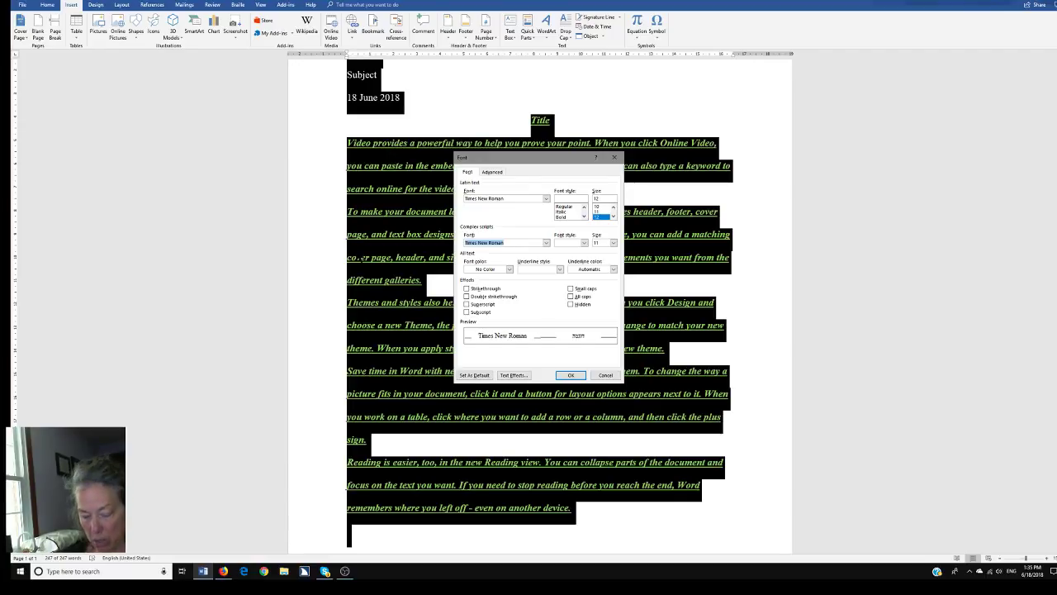
pyautogui.hotkey('alt', 'c')
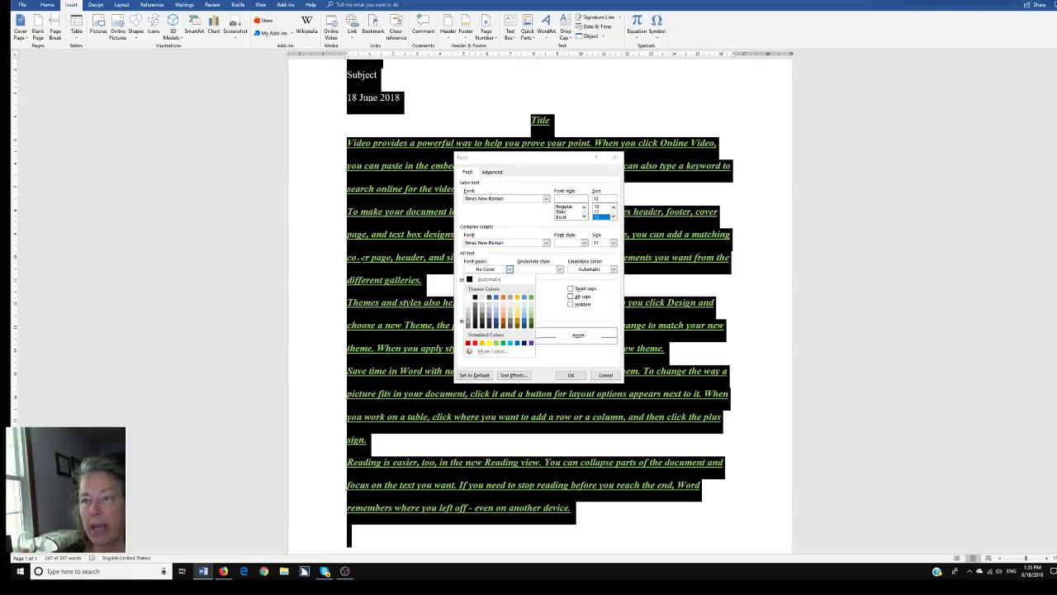
pyautogui.press('Return')
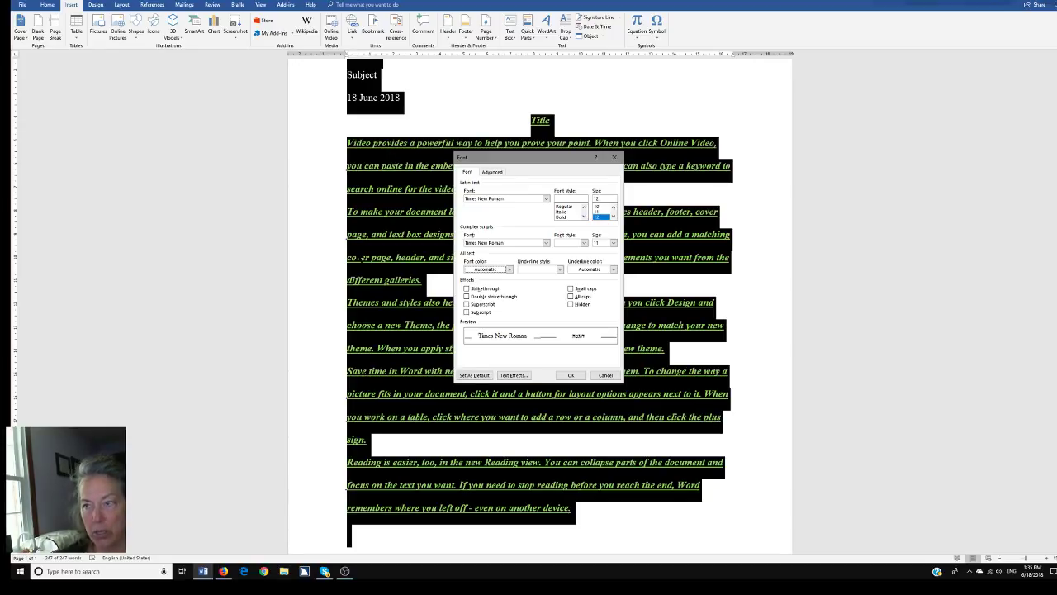
pyautogui.press('Tab')
pyautogui.press('Tab')
pyautogui.press('Tab')
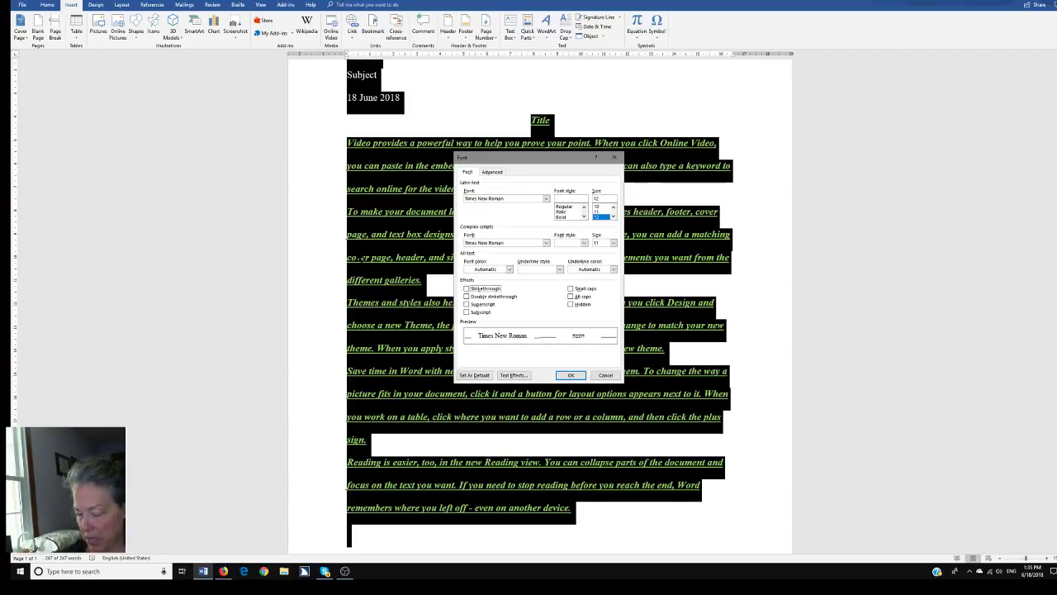
pyautogui.press('Return')
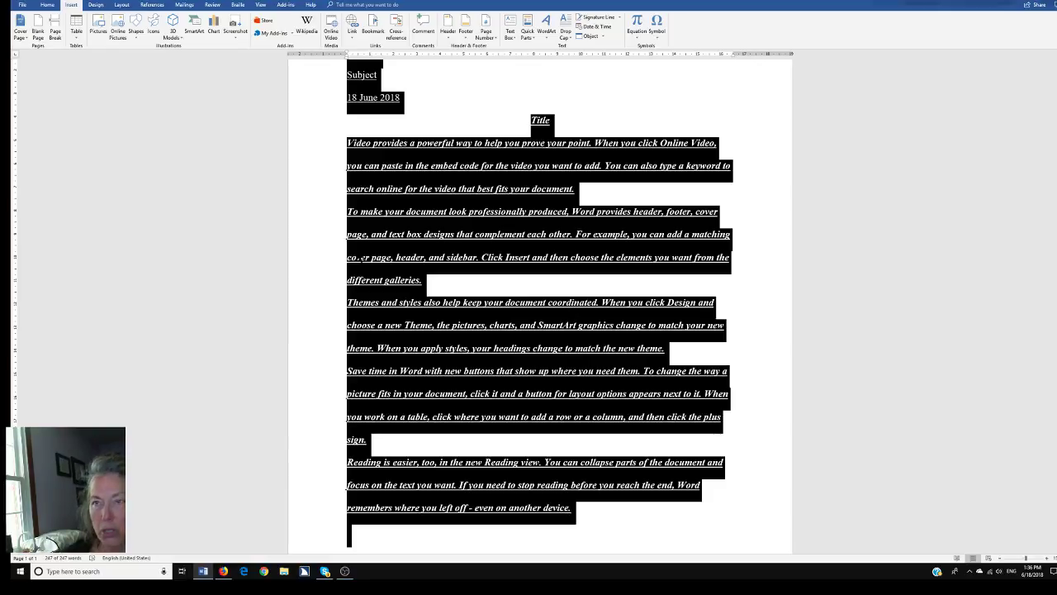
# Remove underline, italics and bold from all the text, then deselect it
pyautogui.hotkey('ctrl', 'u')
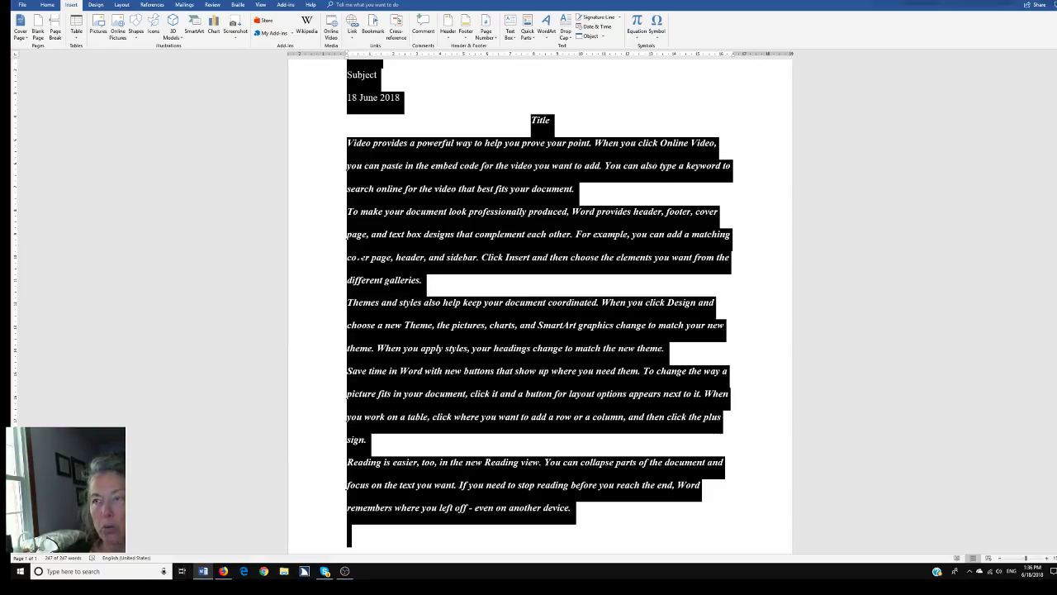
pyautogui.hotkey('ctrl', 'i')
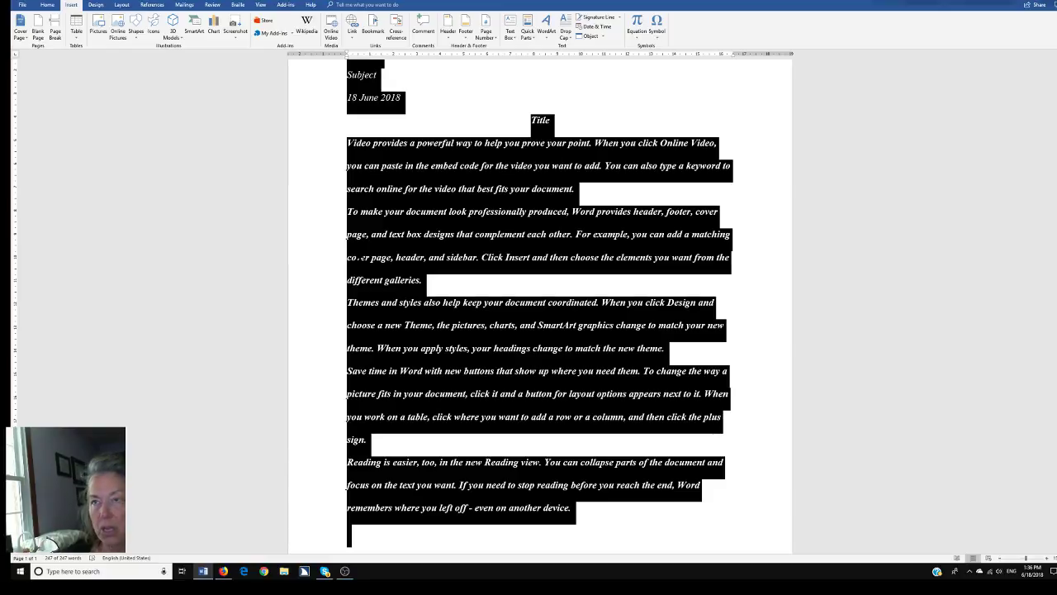
pyautogui.hotkey('ctrl', 'i')
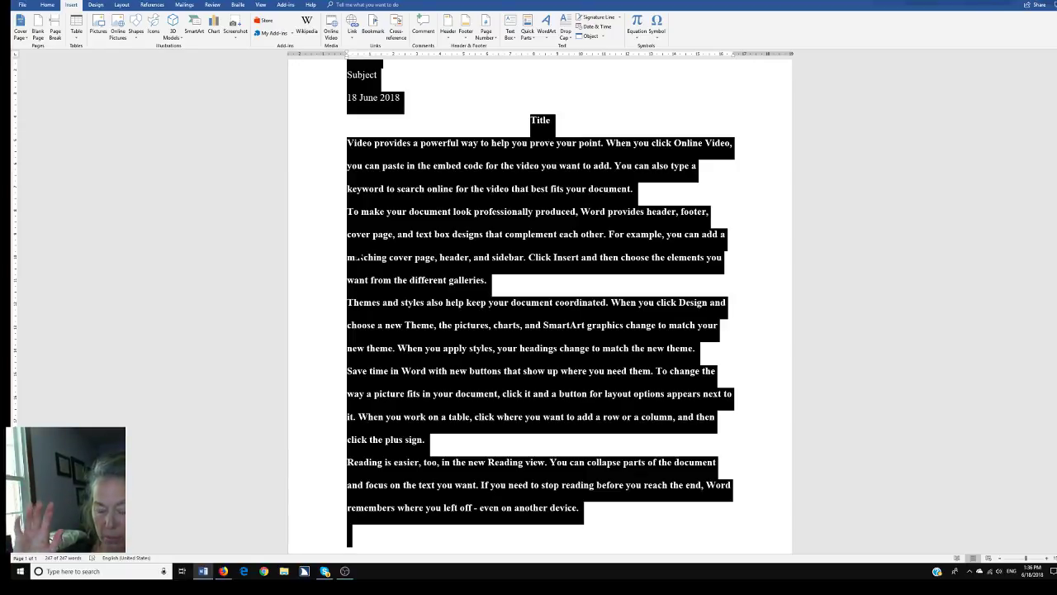
pyautogui.hotkey('ctrl', 'b')
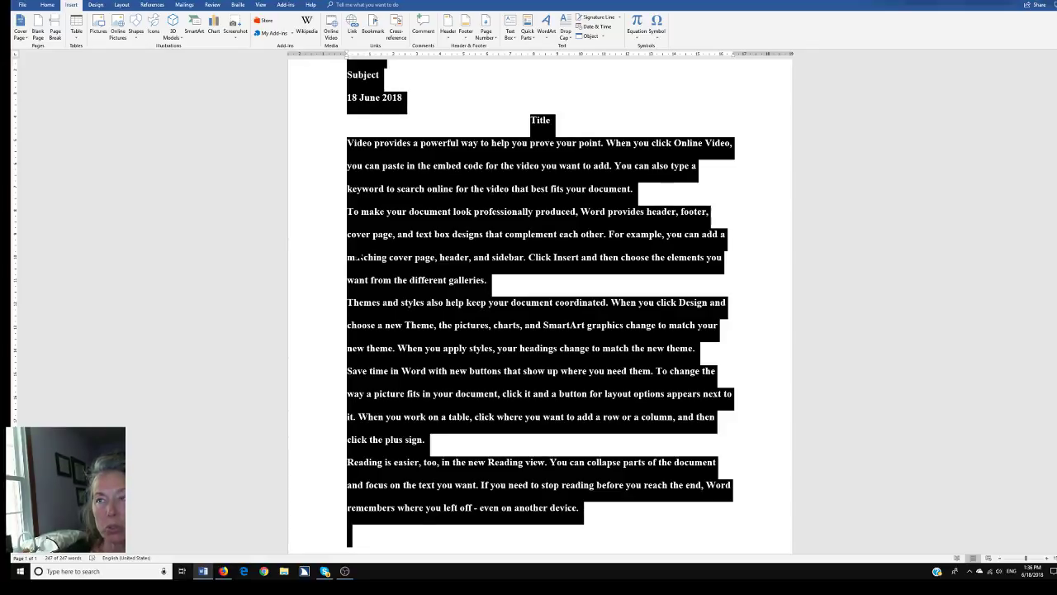
pyautogui.hotkey('ctrl', 'b')
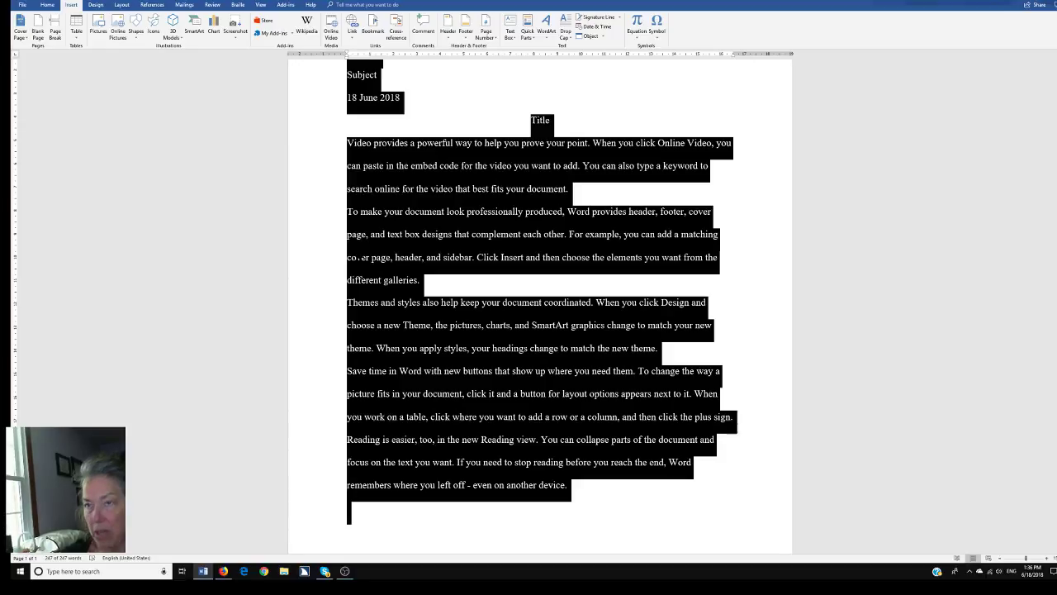
pyautogui.press('Right')
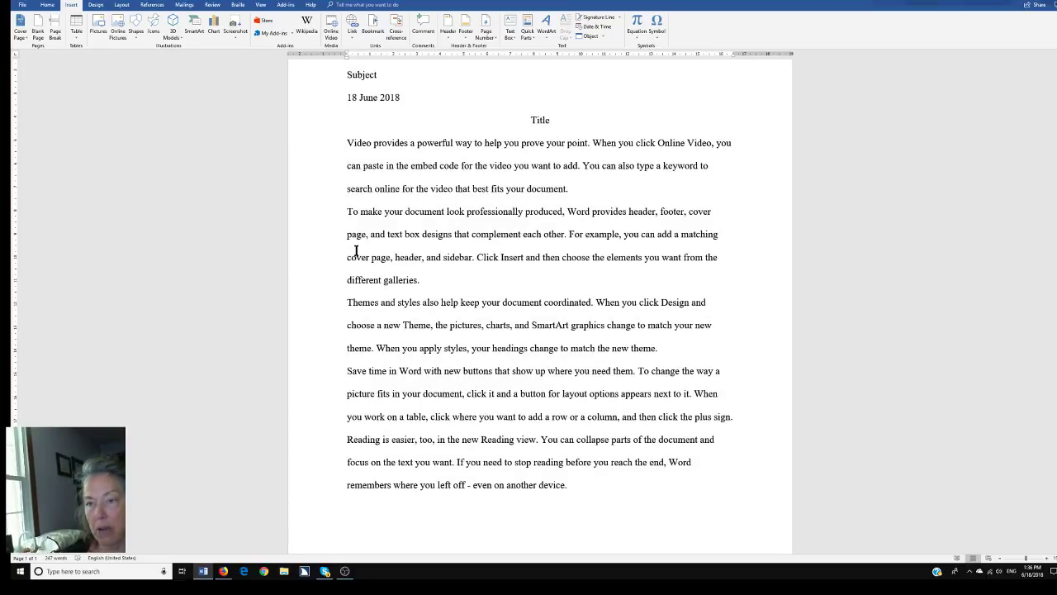
# Indent the first line of the paragraph beginning 'Video provides a powerful way'
pyautogui.press('Up')
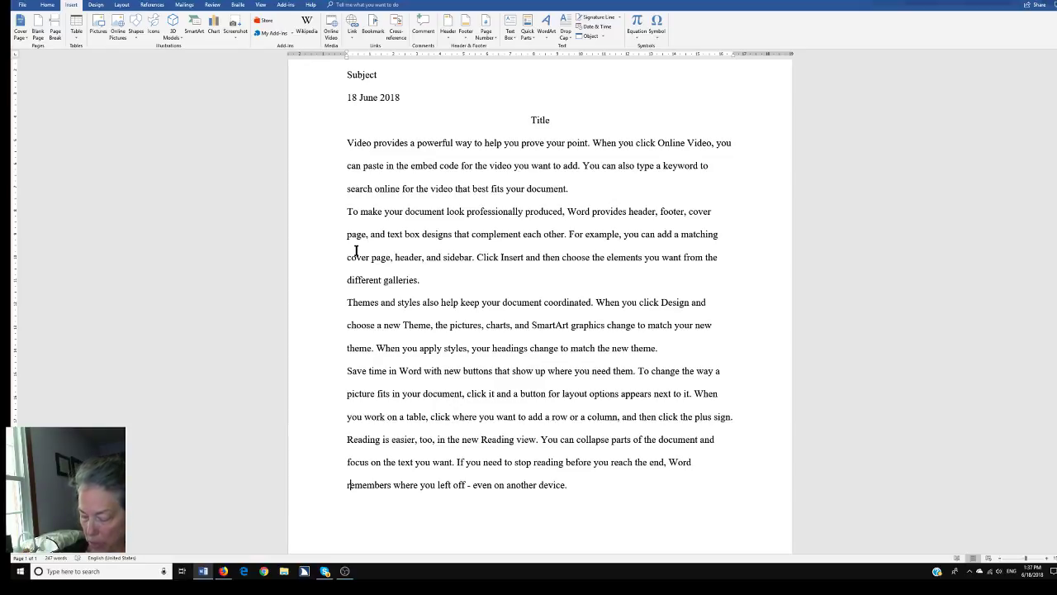
pyautogui.scroll(3, 356, 250)
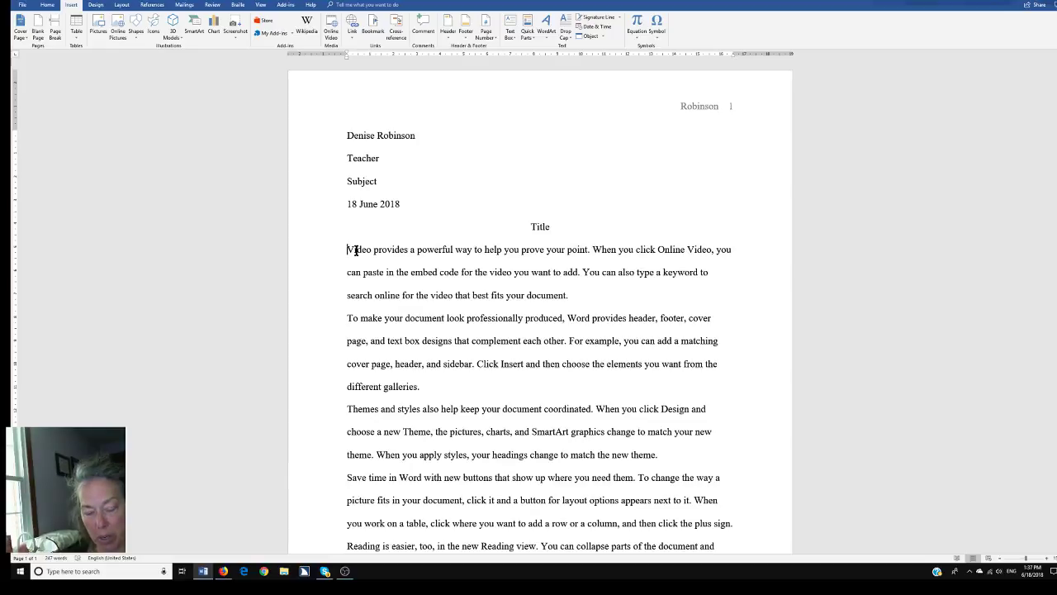
pyautogui.press('Tab')
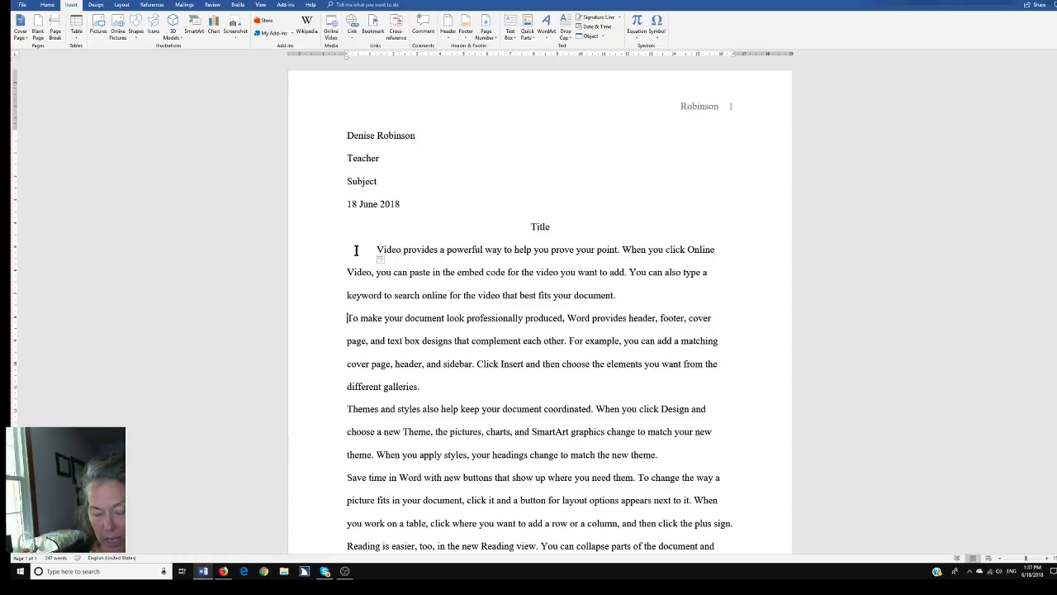
# Indent the first lines of the 'To make', 'Themes and styles', 'Save time' and 'Reading is easier' paragraphs
pyautogui.press('Tab')
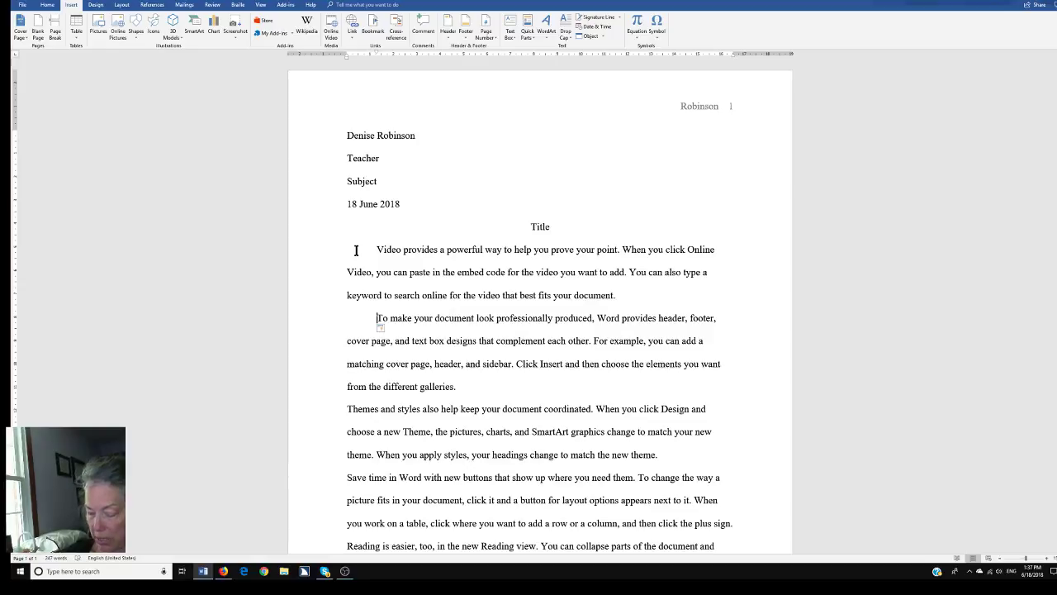
pyautogui.hotkey('ctrl', 'Down')
pyautogui.press('Tab')
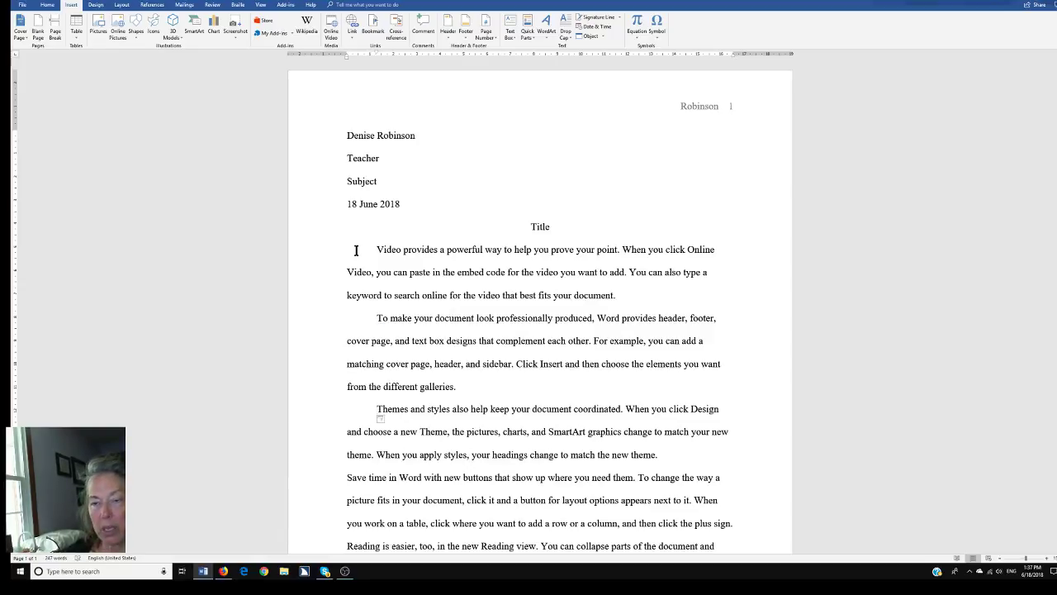
pyautogui.hotkey('ctrl', 'Down')
pyautogui.press('Tab')
pyautogui.hotkey('ctrl', 'Down')
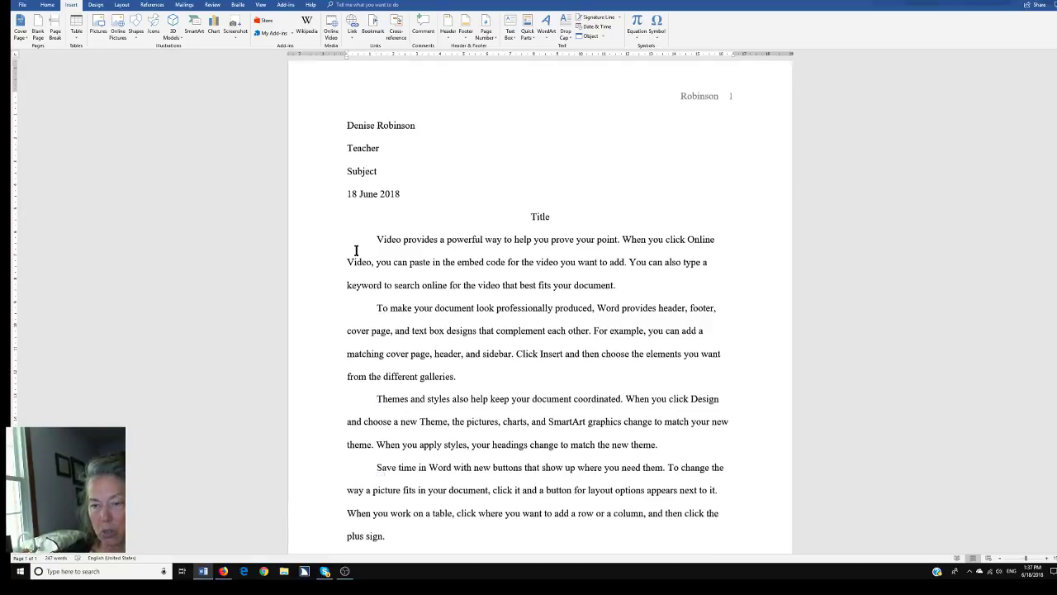
pyautogui.press('Tab')
pyautogui.hotkey('ctrl', 'Down')
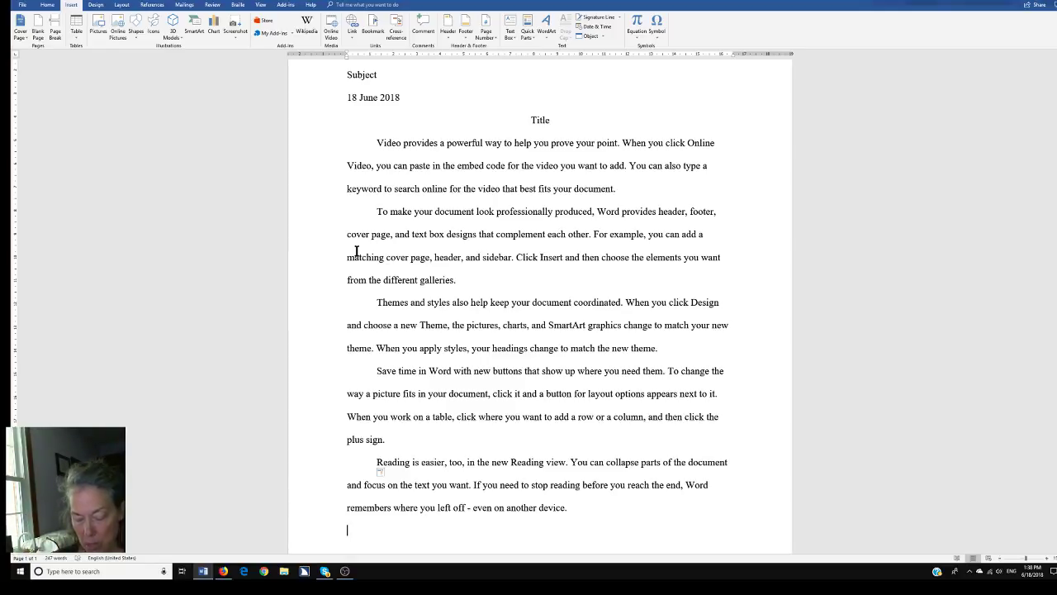
pyautogui.hotkey('alt', 'g')
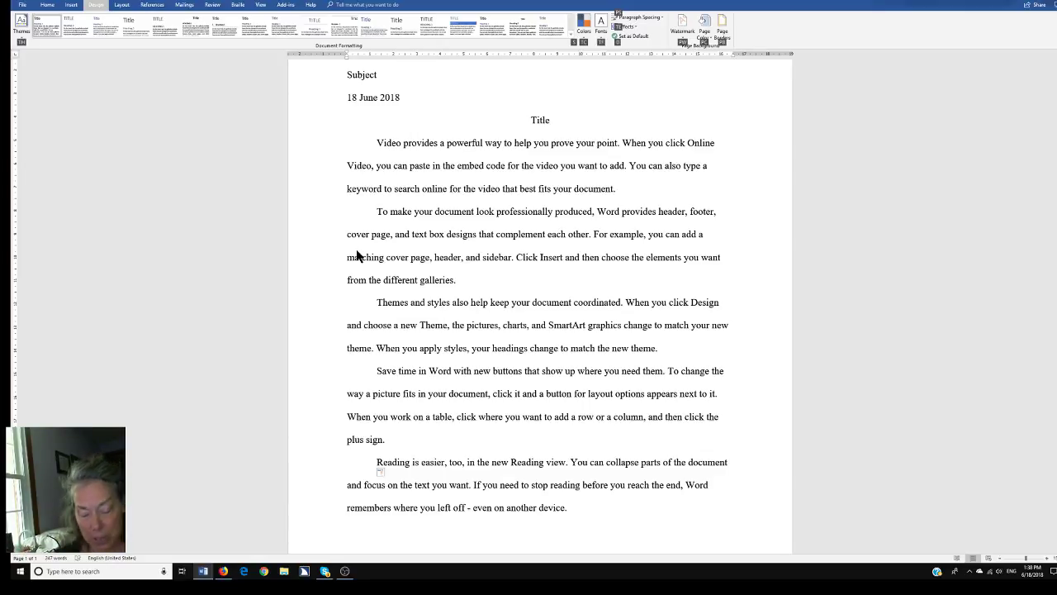
# Preview green, light blue, blue and dark blue as the page colour
pyautogui.press('p')
pyautogui.press('c')
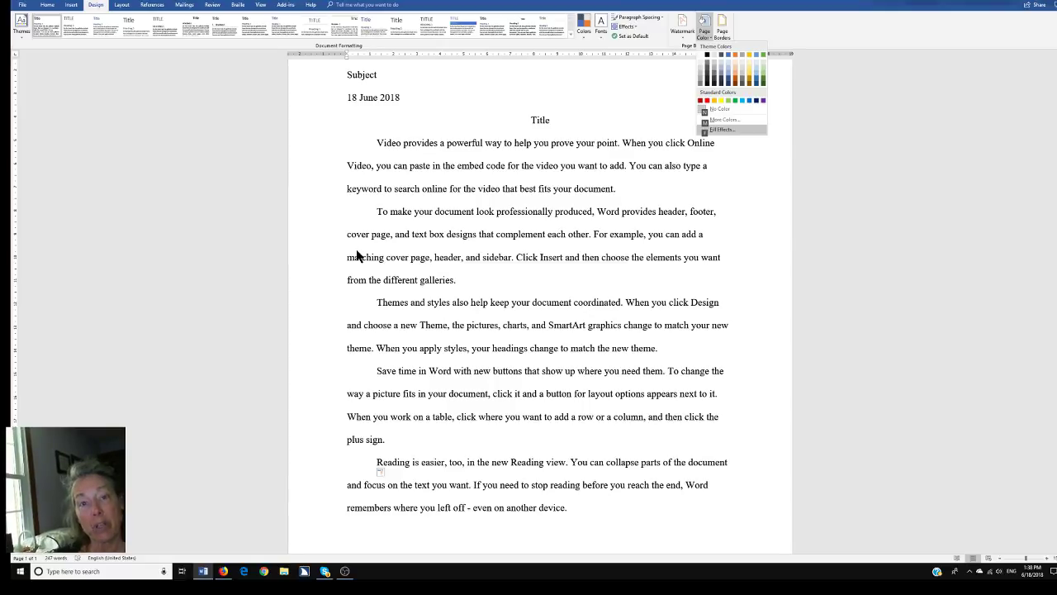
pyautogui.press('Up')
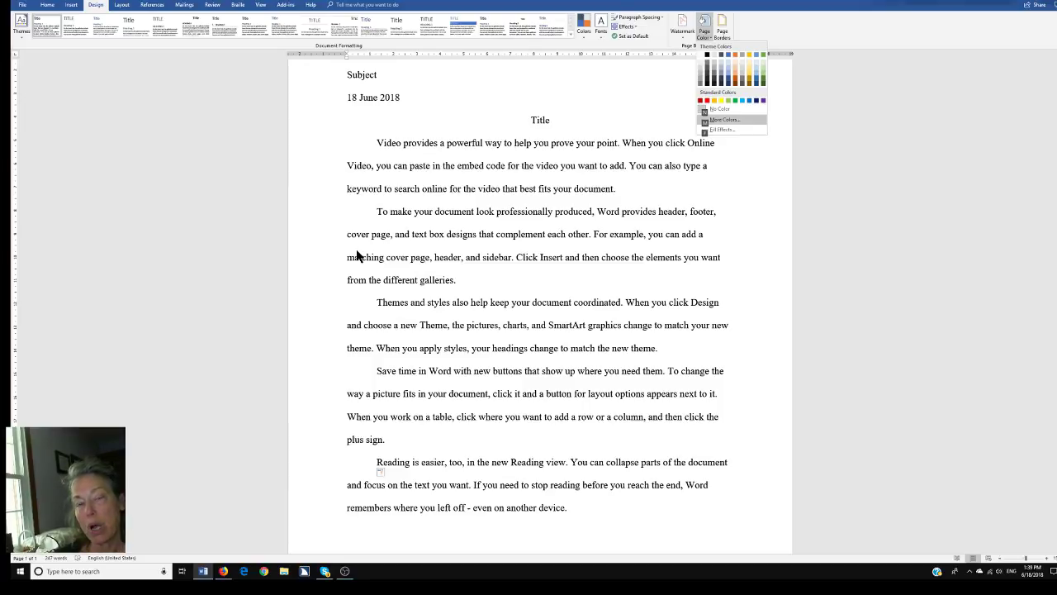
pyautogui.press('Up')
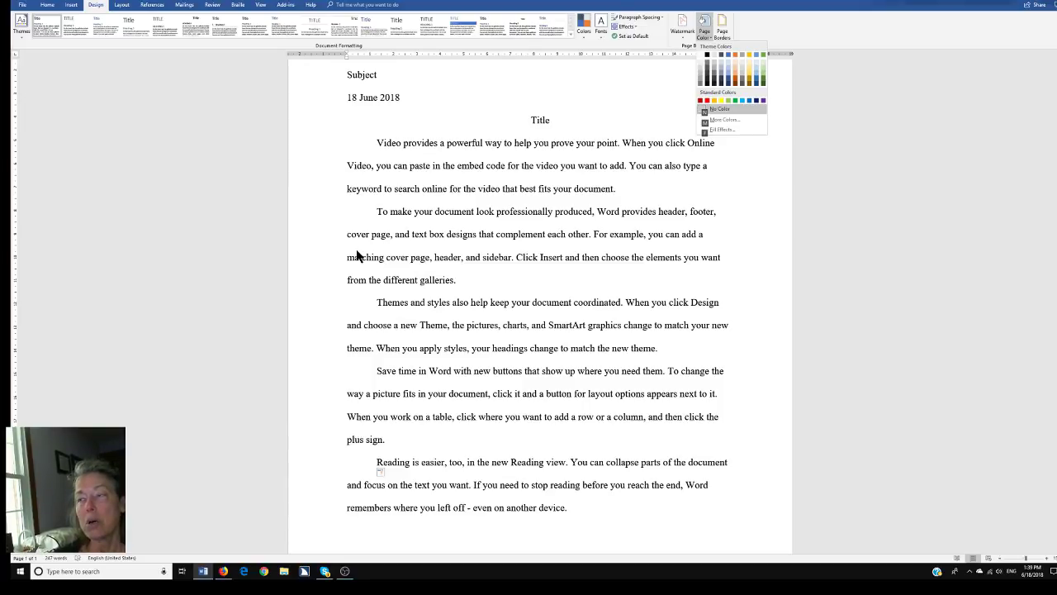
pyautogui.press('Up')
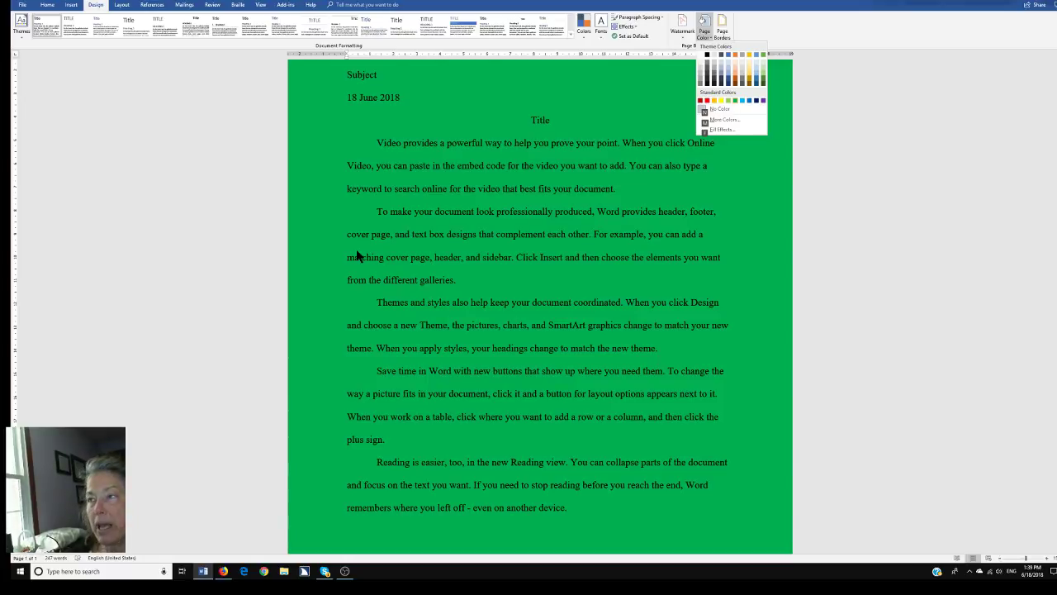
pyautogui.press('Right')
pyautogui.press('Right')
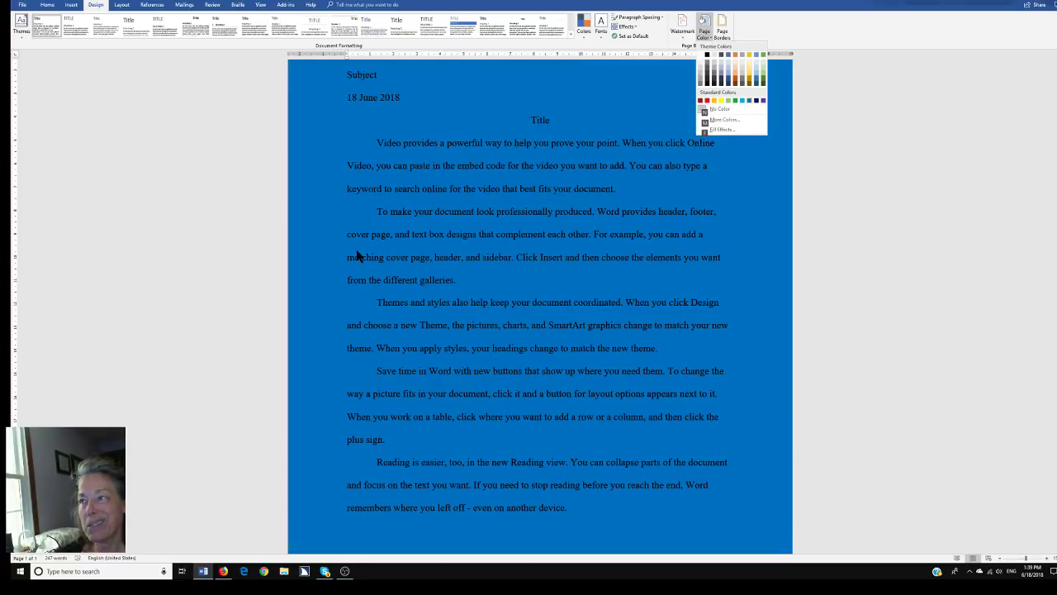
pyautogui.press('Right')
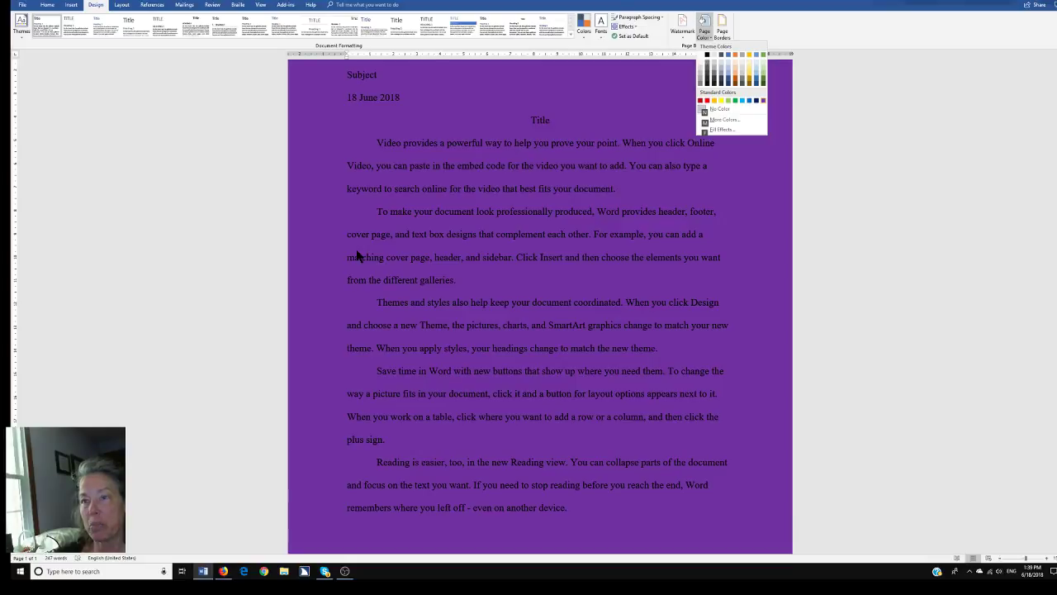
pyautogui.press('Right')
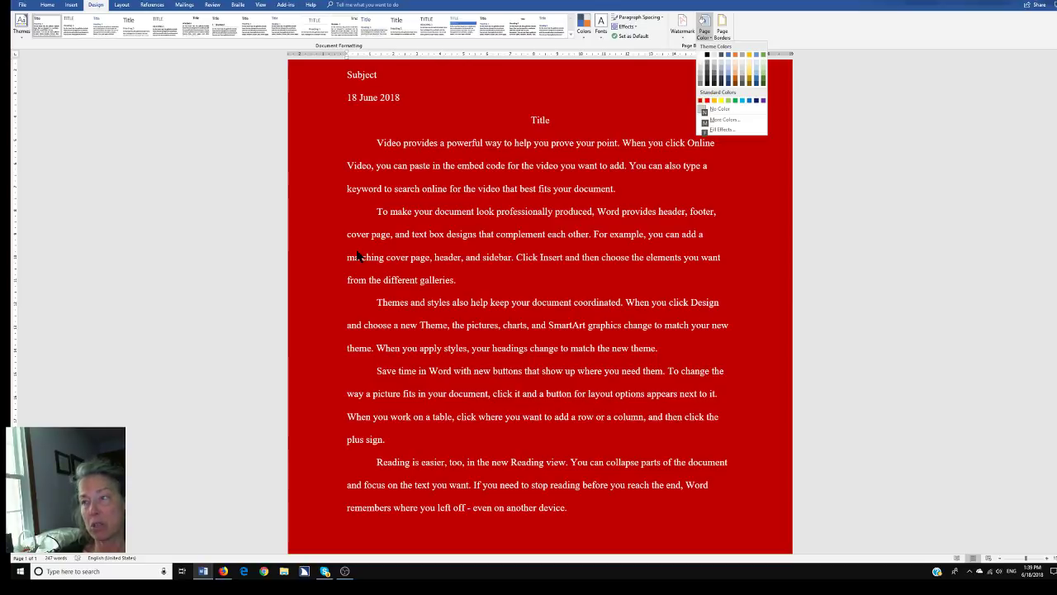
# Preview red, gold, yellow and light green, then apply Gold as the page colour
pyautogui.press('Right')
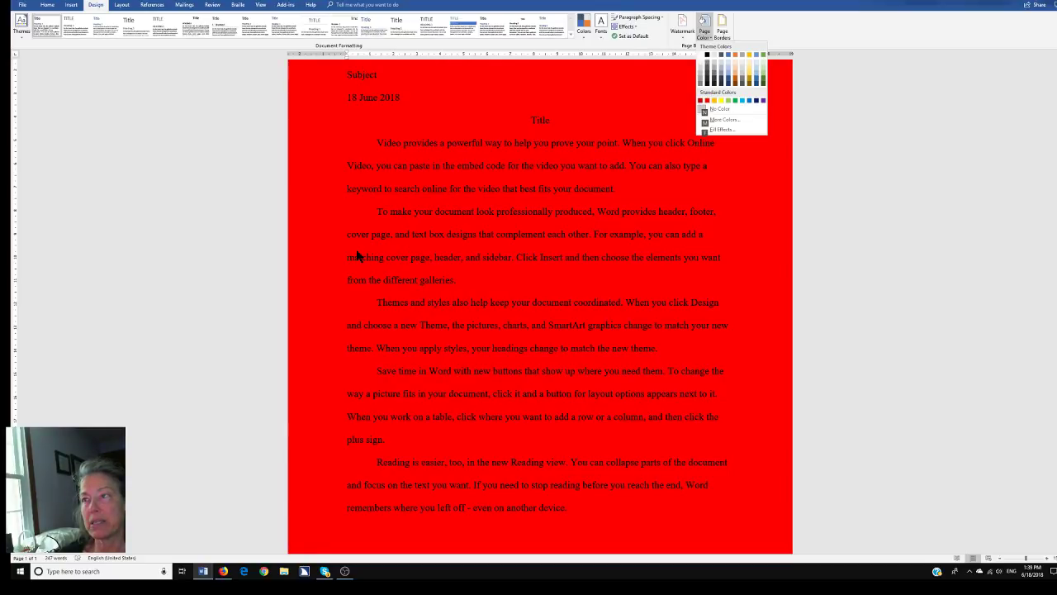
pyautogui.press('Right')
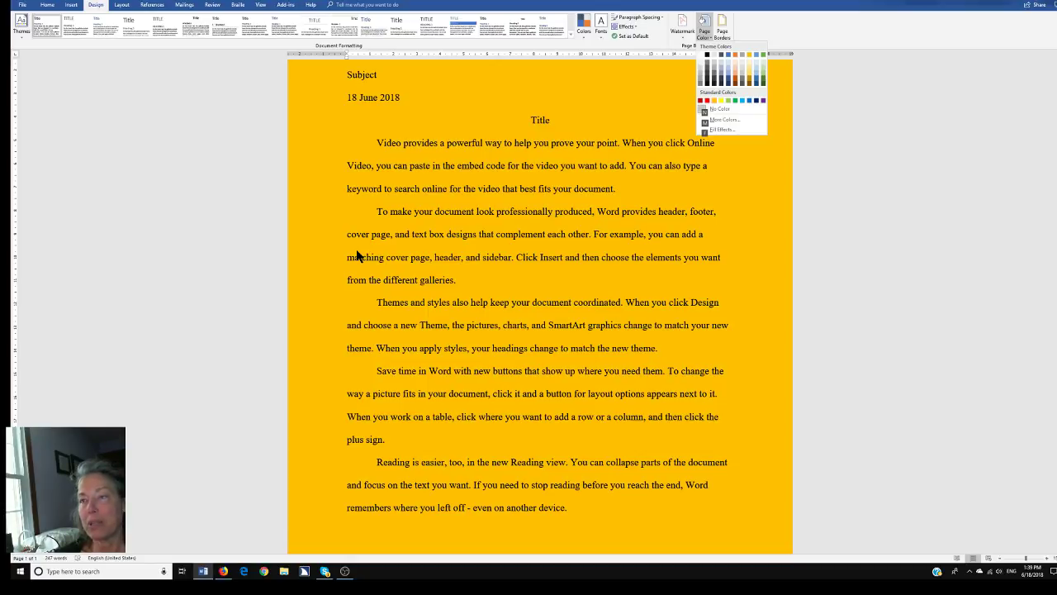
pyautogui.press('Right')
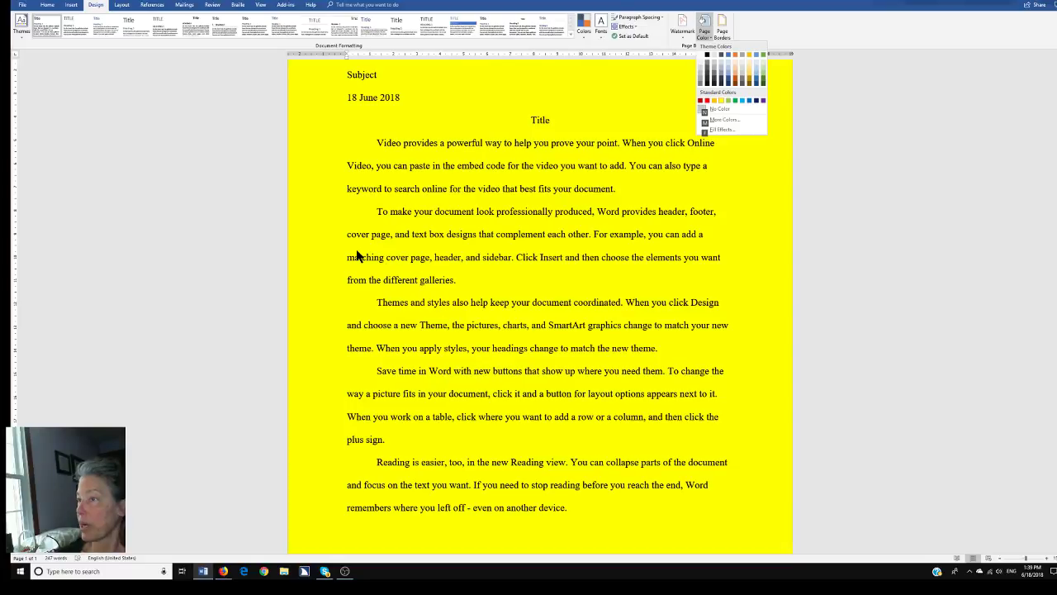
pyautogui.press('Right')
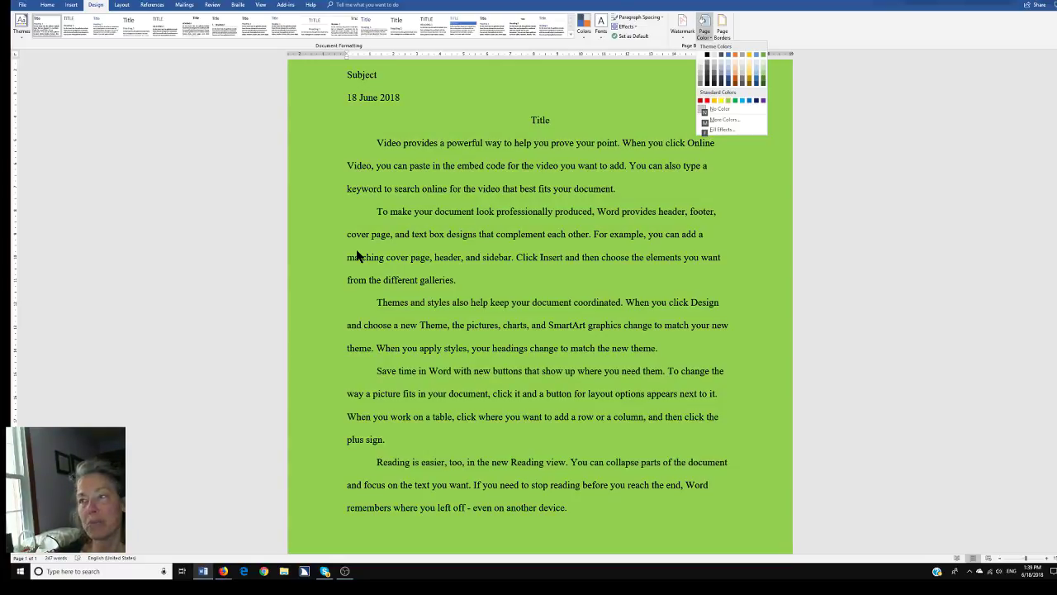
pyautogui.press('Right')
pyautogui.press('Right')
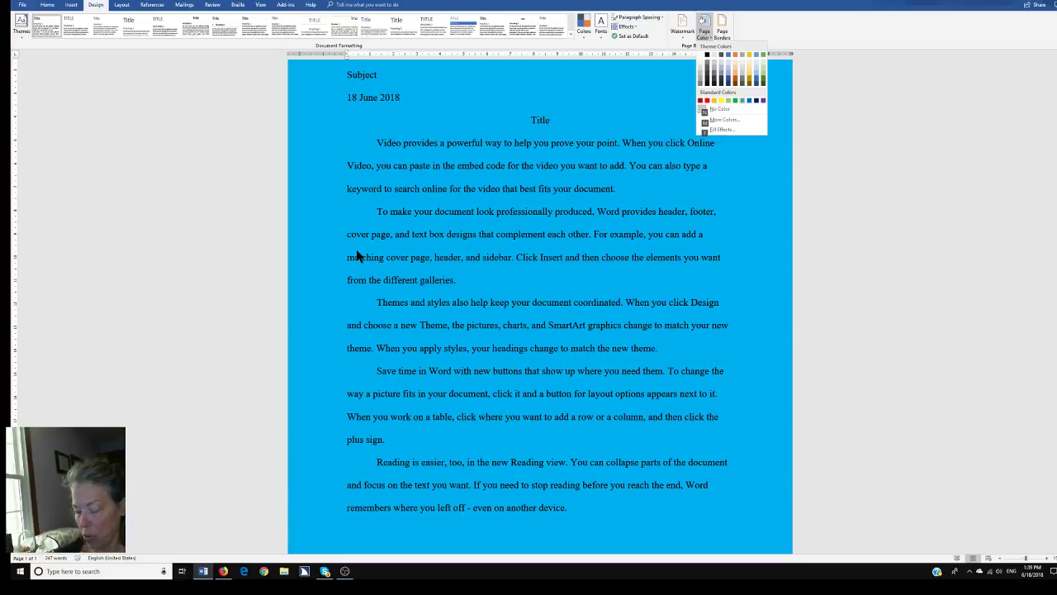
pyautogui.press('Left')
pyautogui.press('Left')
pyautogui.press('Left')
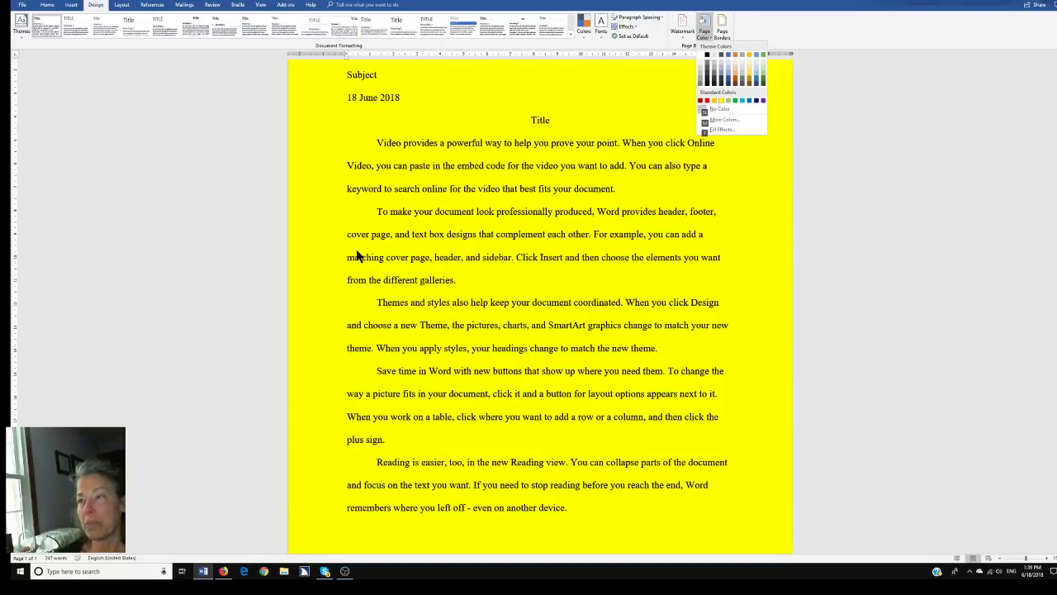
pyautogui.press('Left')
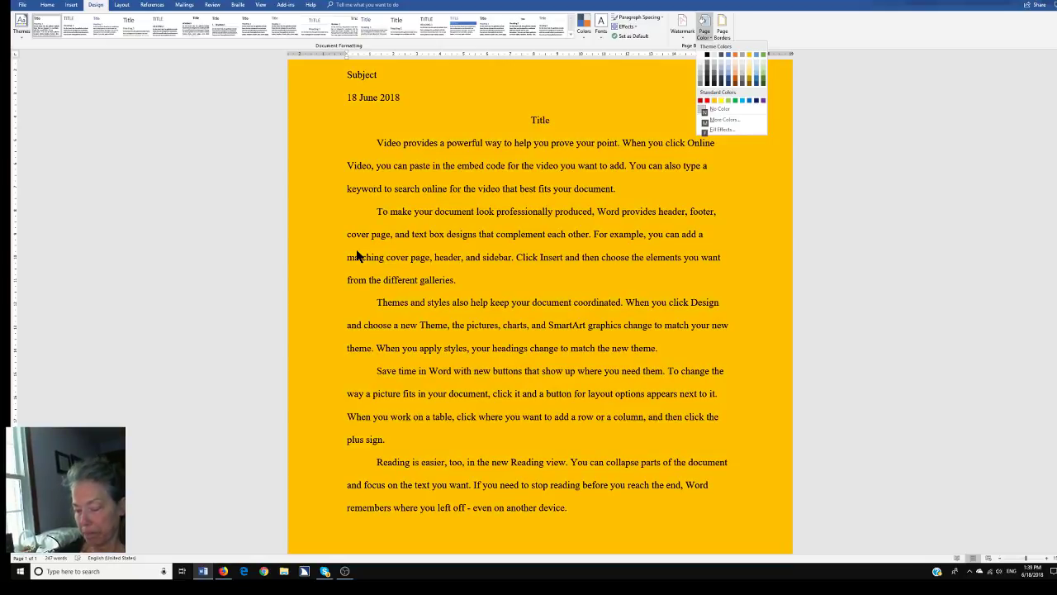
pyautogui.press('Return')
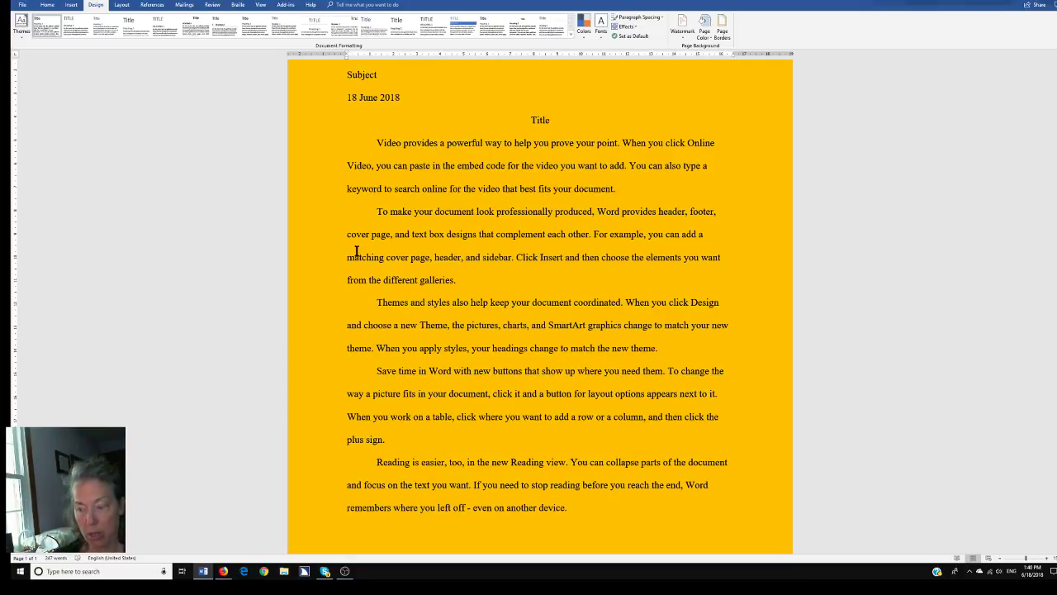
pyautogui.press('alt')
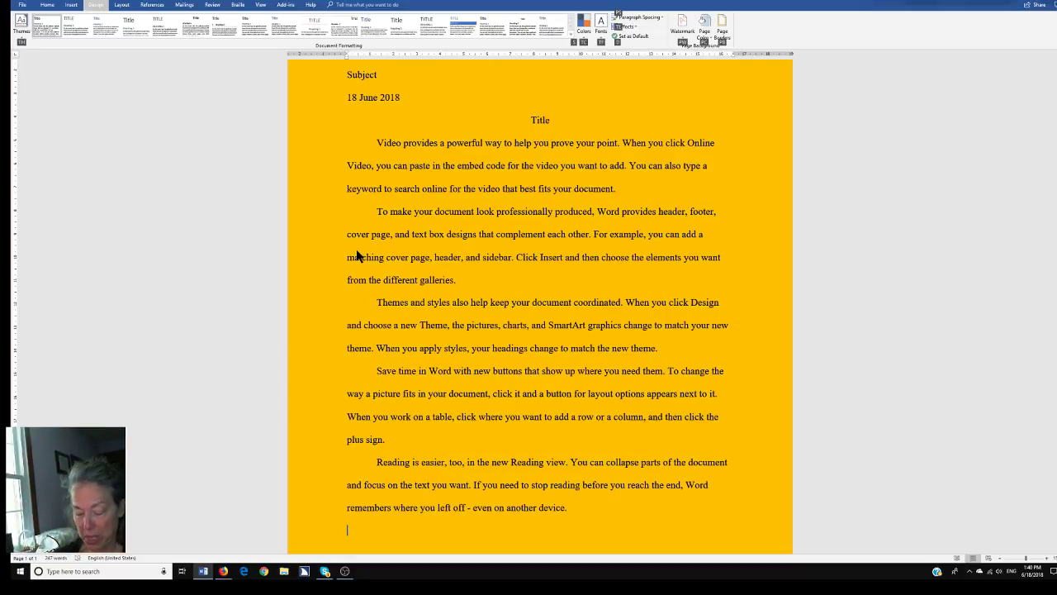
# Choose a Box page border and move past style, colour and width to the Art list
pyautogui.press('p')
pyautogui.press('b')
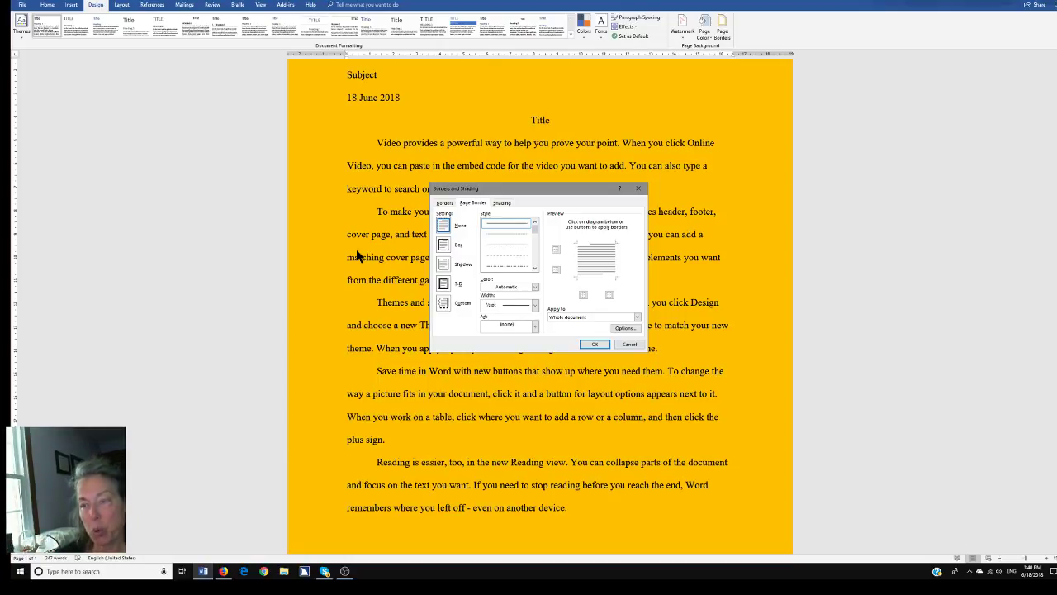
pyautogui.press('Down')
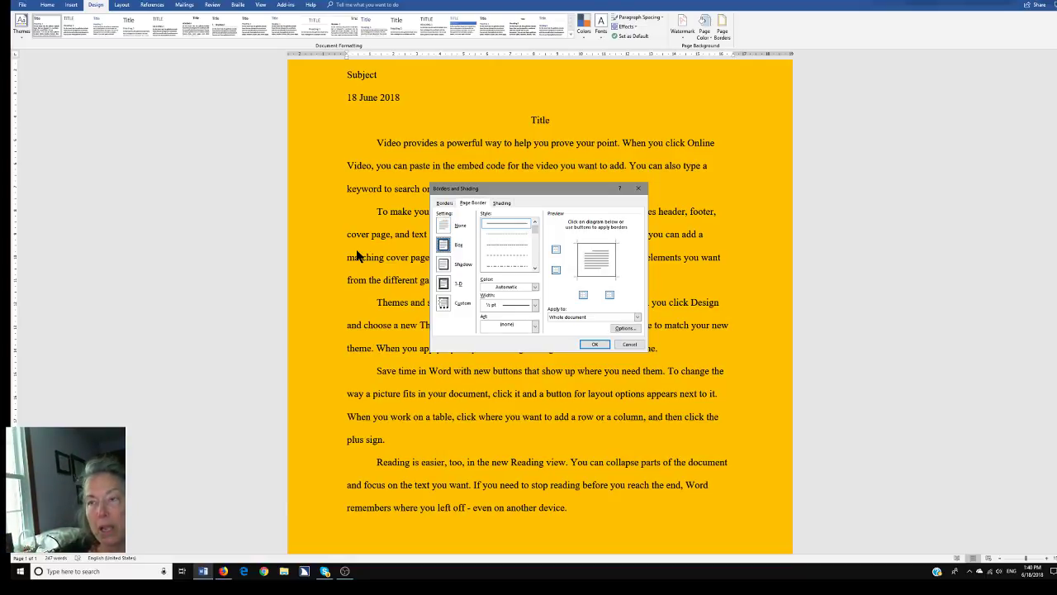
pyautogui.press('Tab')
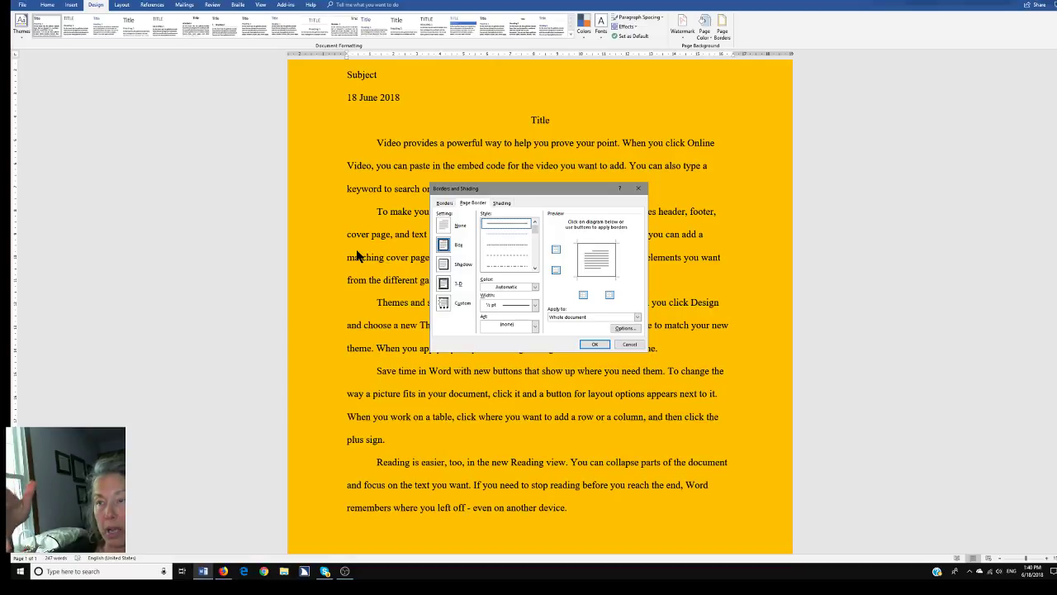
pyautogui.press('Tab')
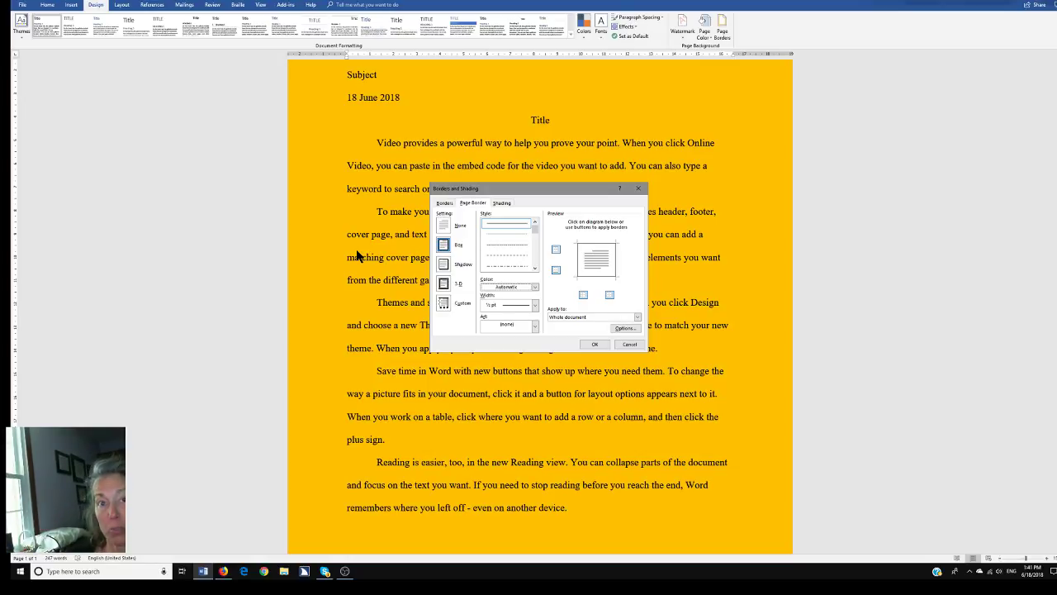
pyautogui.press('Tab')
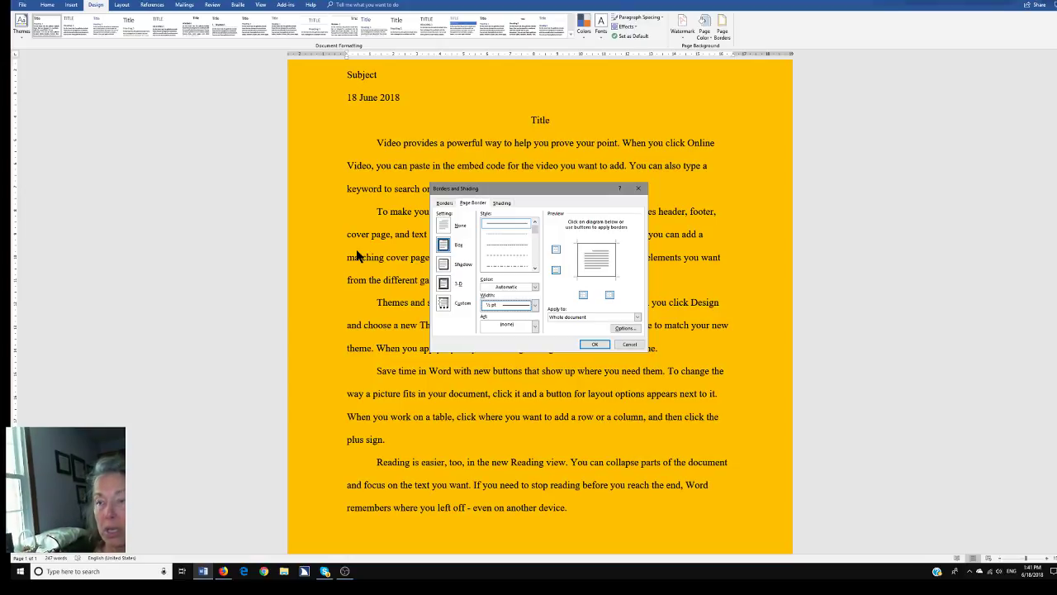
pyautogui.press('Tab')
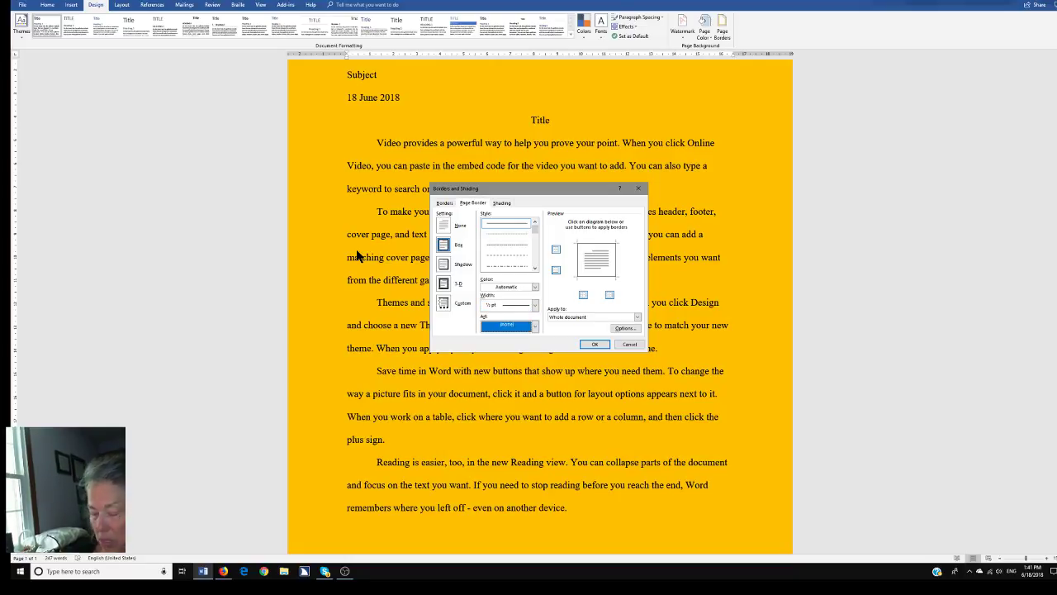
# Pick the candy-corn art border, past the apple one, and apply it to the whole document
pyautogui.hotkey('alt', 'Down')
pyautogui.press('Down')
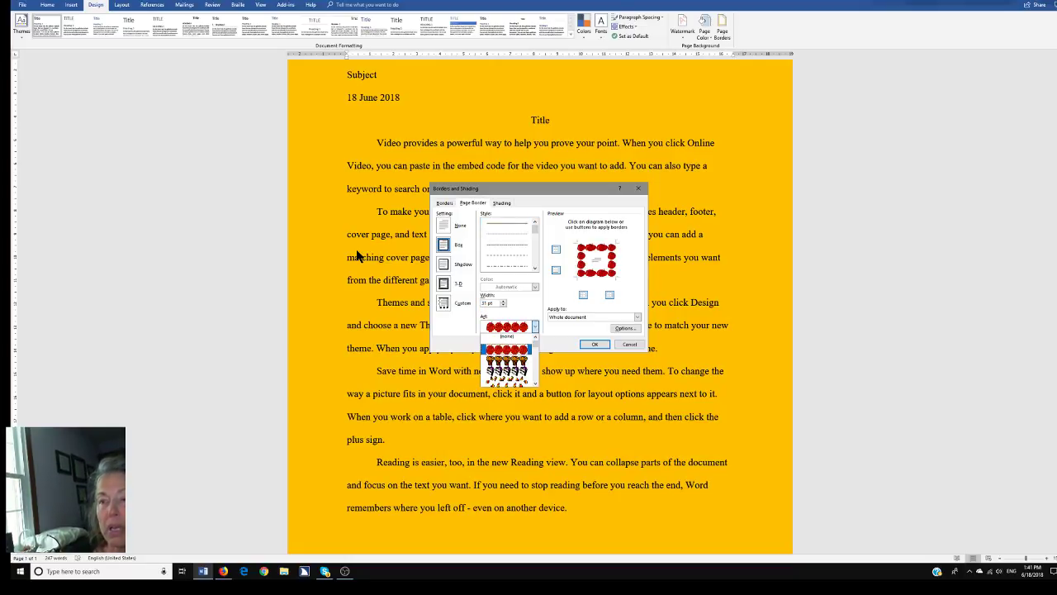
pyautogui.press('Down')
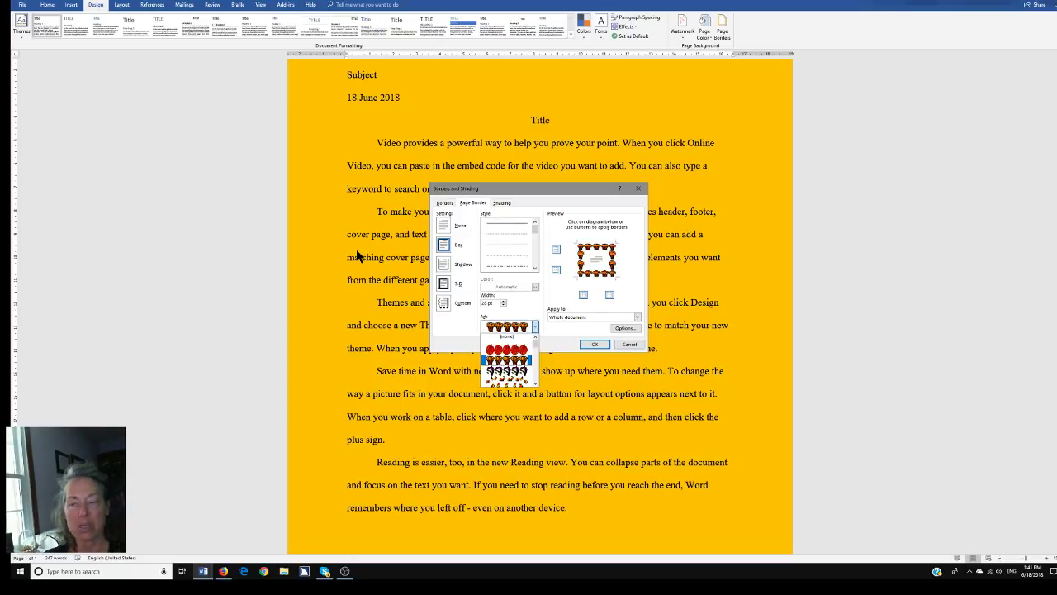
pyautogui.press('Down')
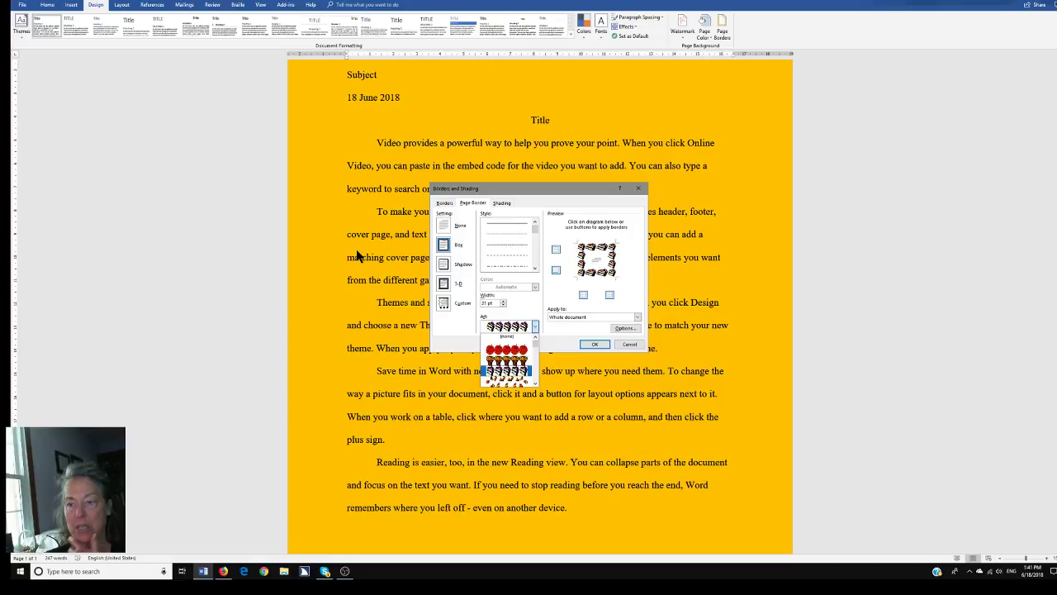
pyautogui.press('Down')
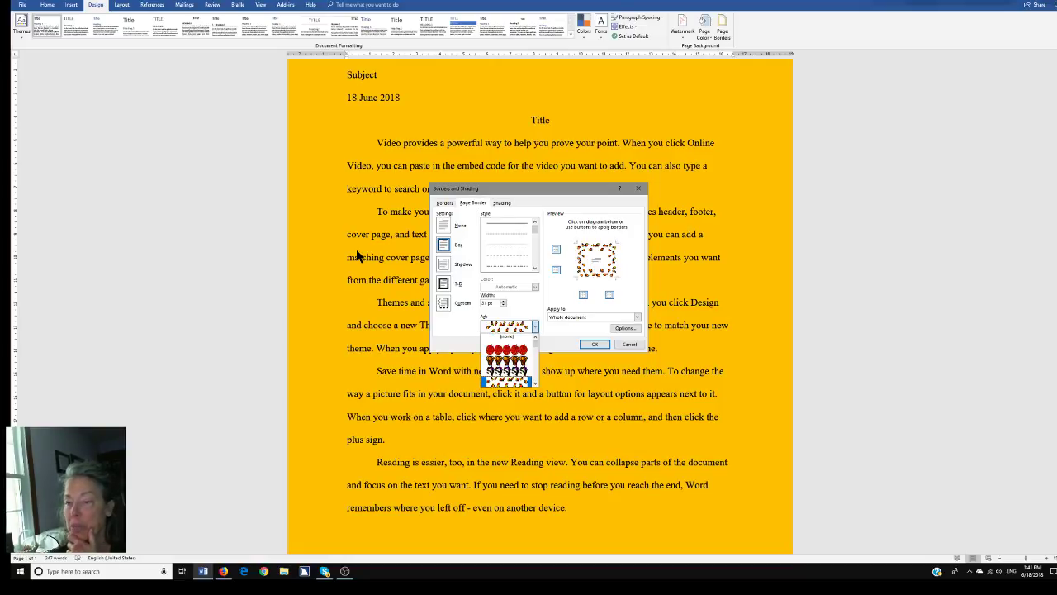
pyautogui.press('Down')
pyautogui.press('Down')
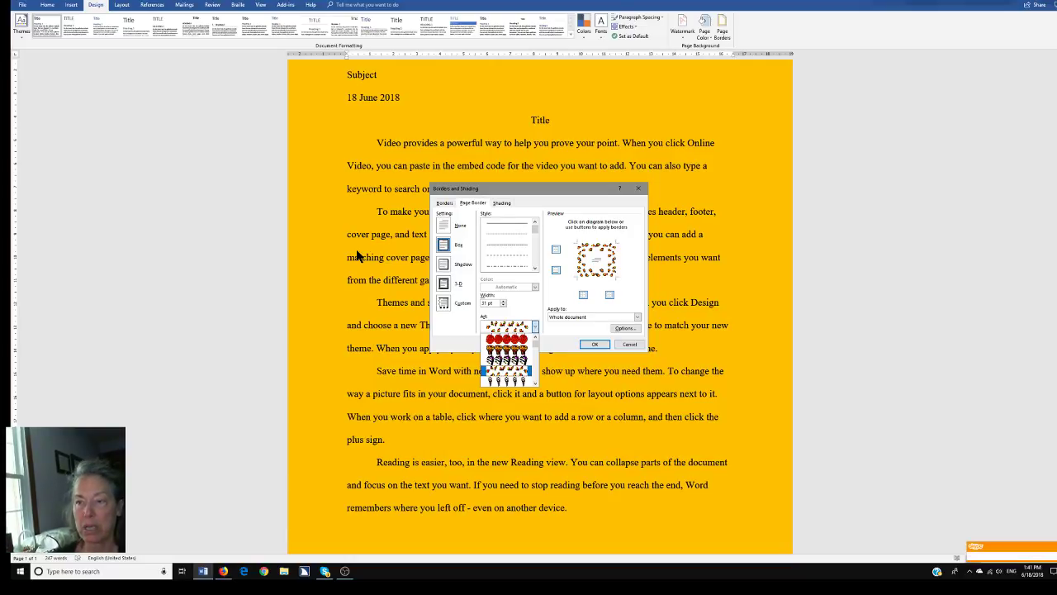
pyautogui.press('Return')
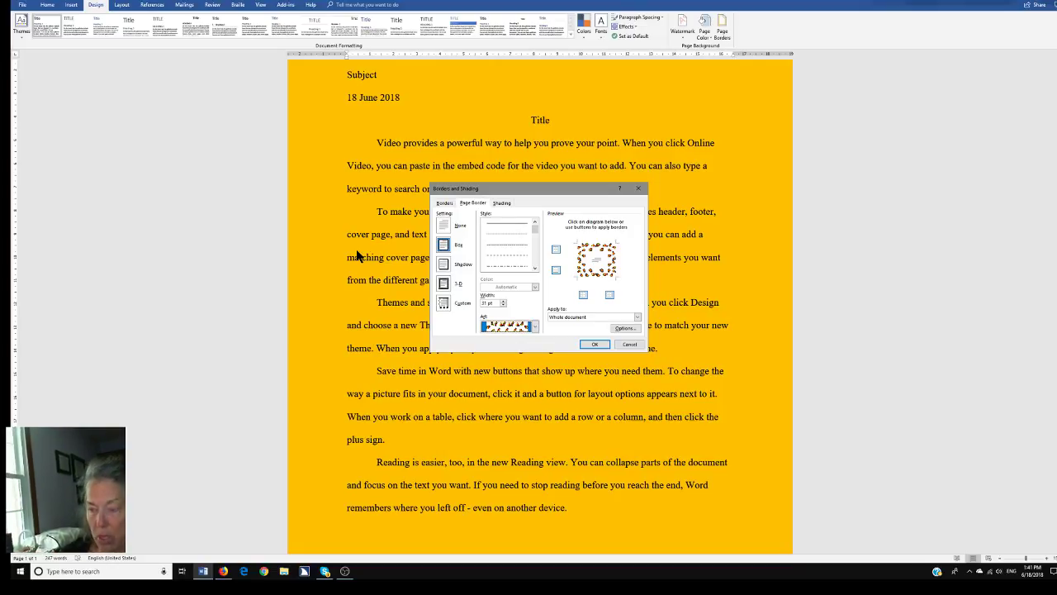
pyautogui.hotkey('alt', 'l')
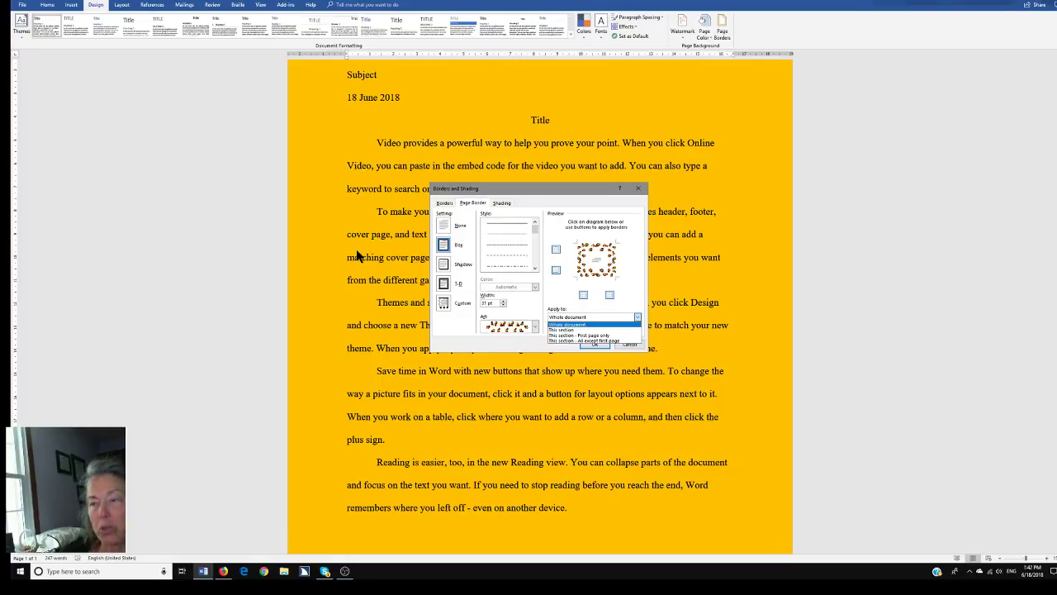
pyautogui.press('Tab')
pyautogui.press('Tab')
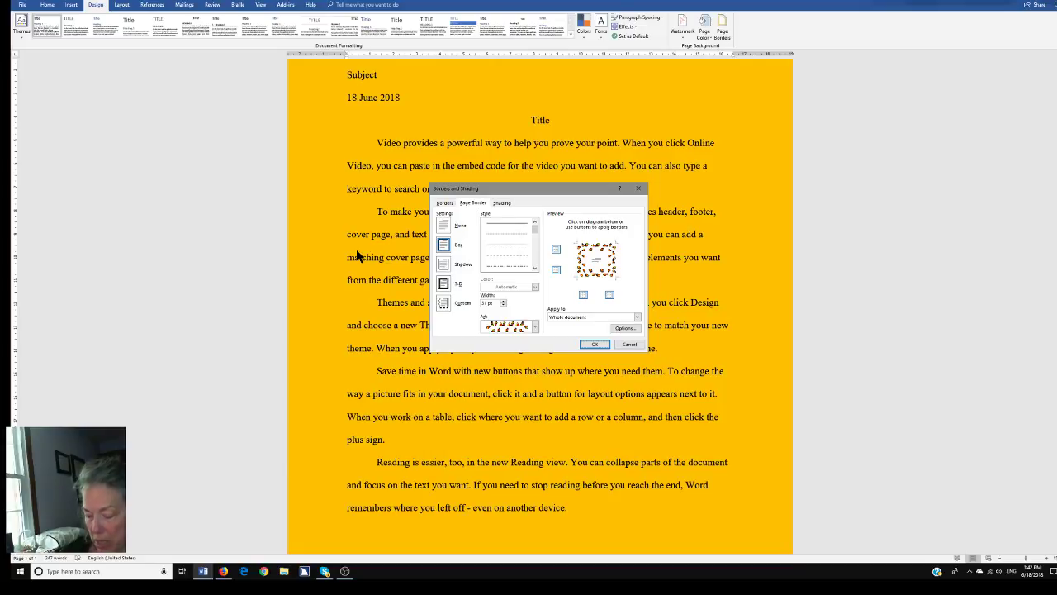
pyautogui.press('Return')
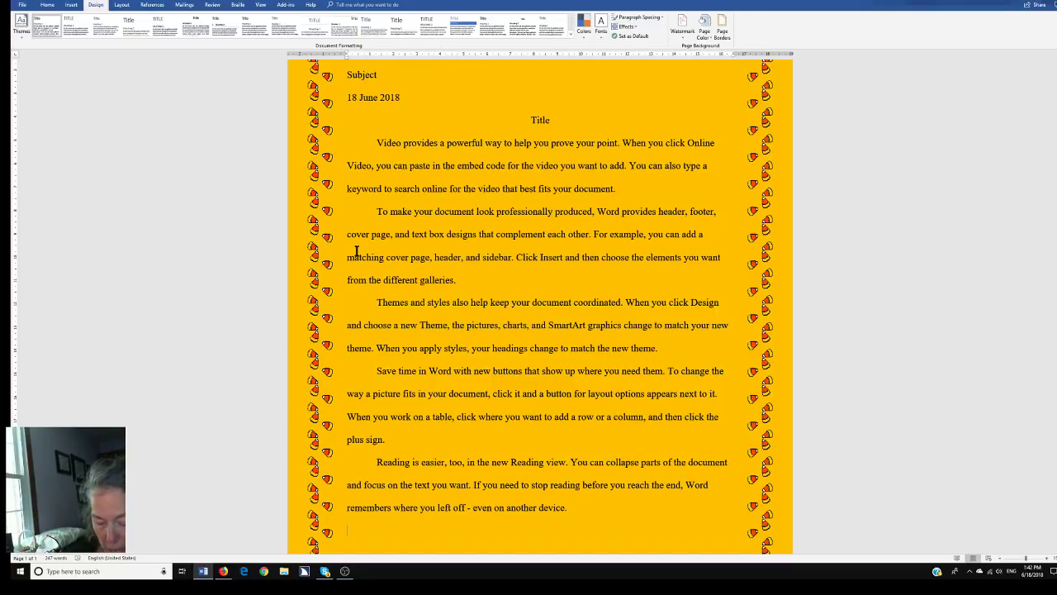
# Zoom the document to 500%
pyautogui.hotkey('alt', 'v')
pyautogui.press('z')
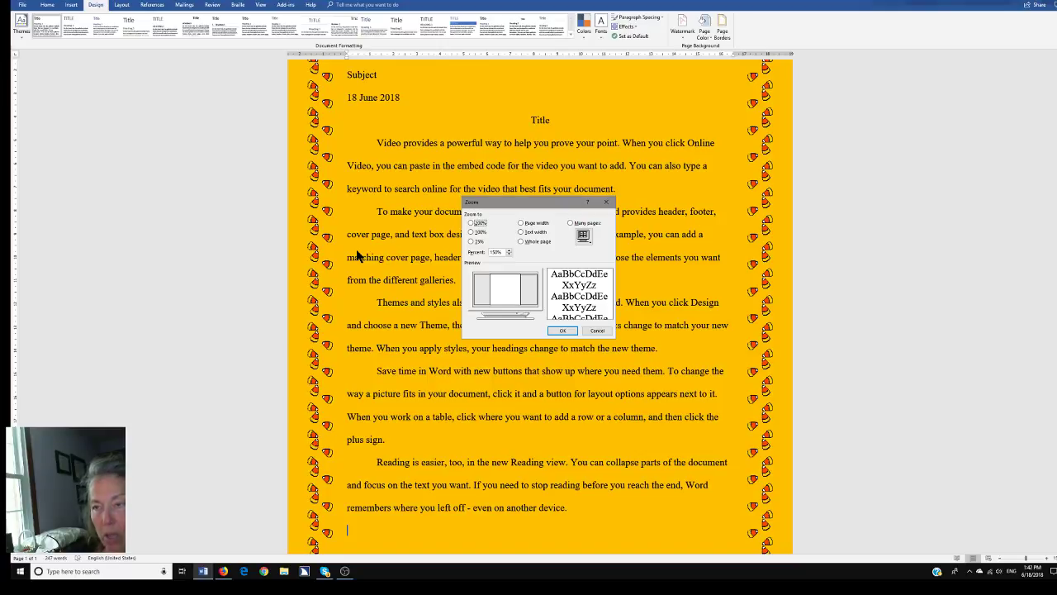
pyautogui.hotkey('alt', 'e')
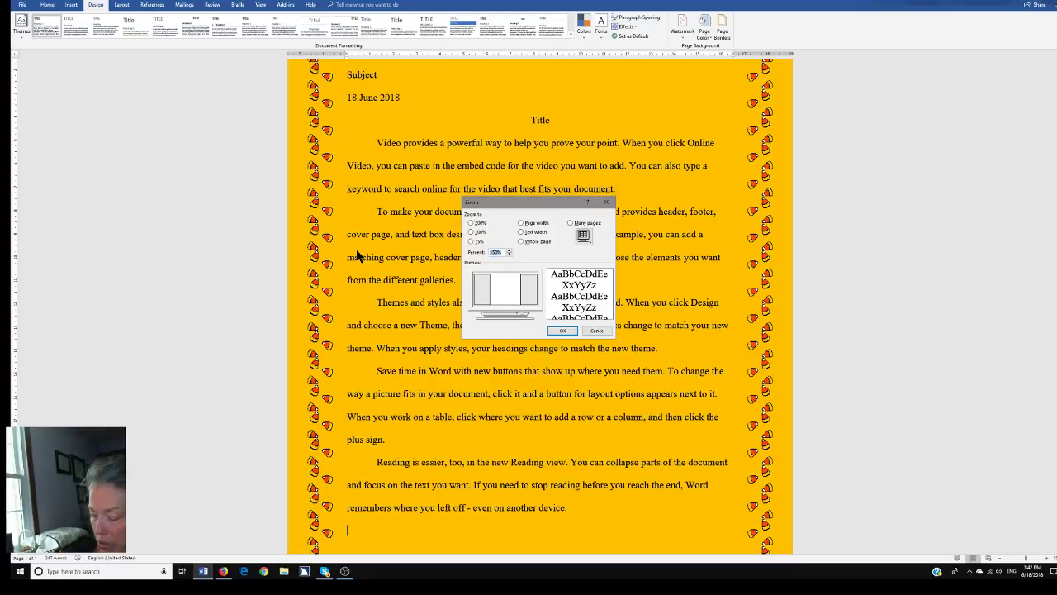
pyautogui.write('1')
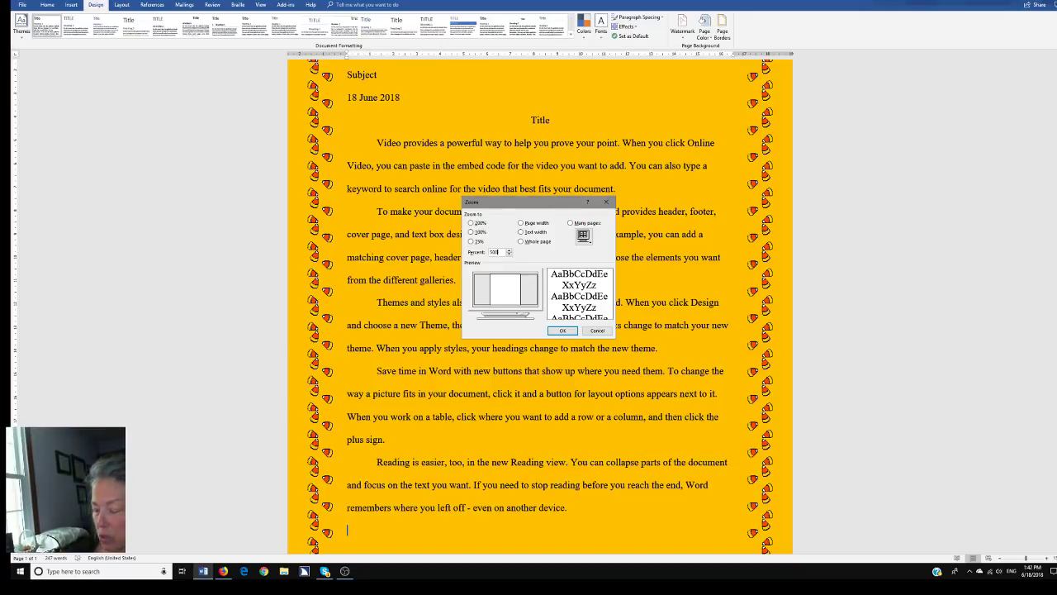
pyautogui.press('Return')
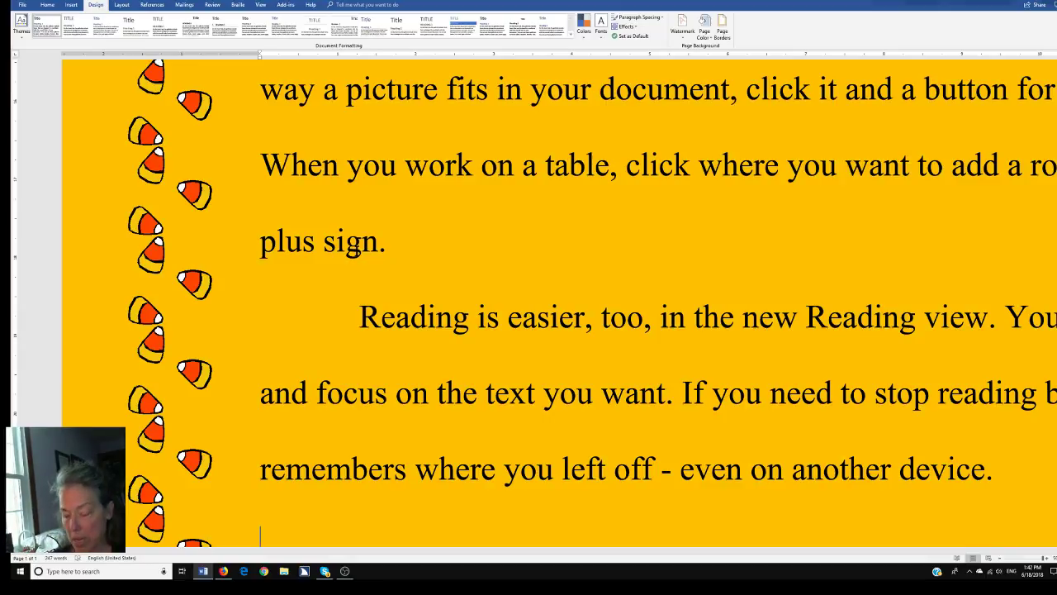
# Inspect the right-hand candy-corn border at the ends of the last two lines, then reopen Zoom
pyautogui.press('Up')
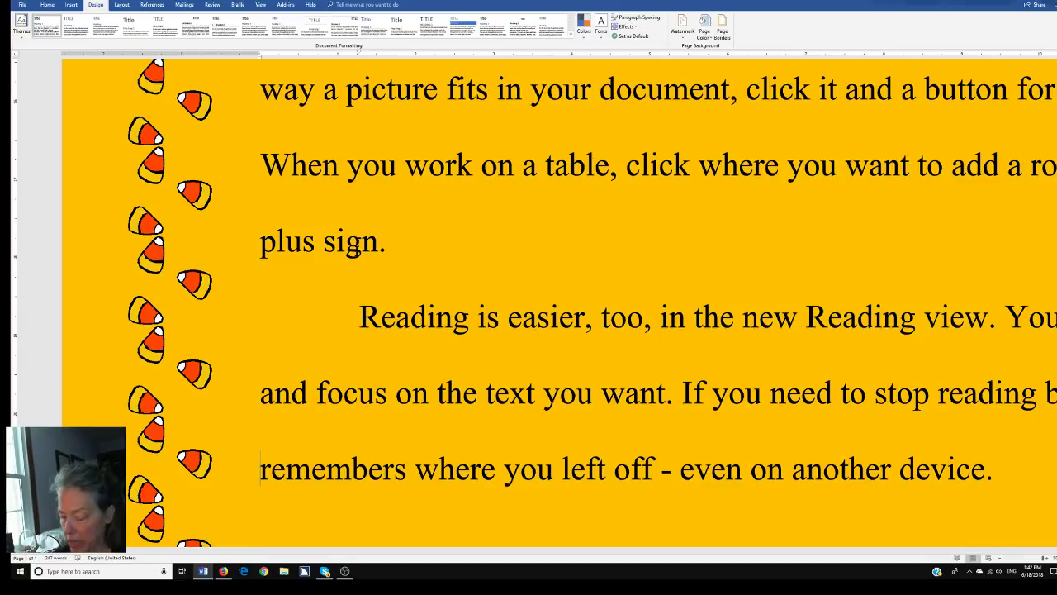
pyautogui.press('End')
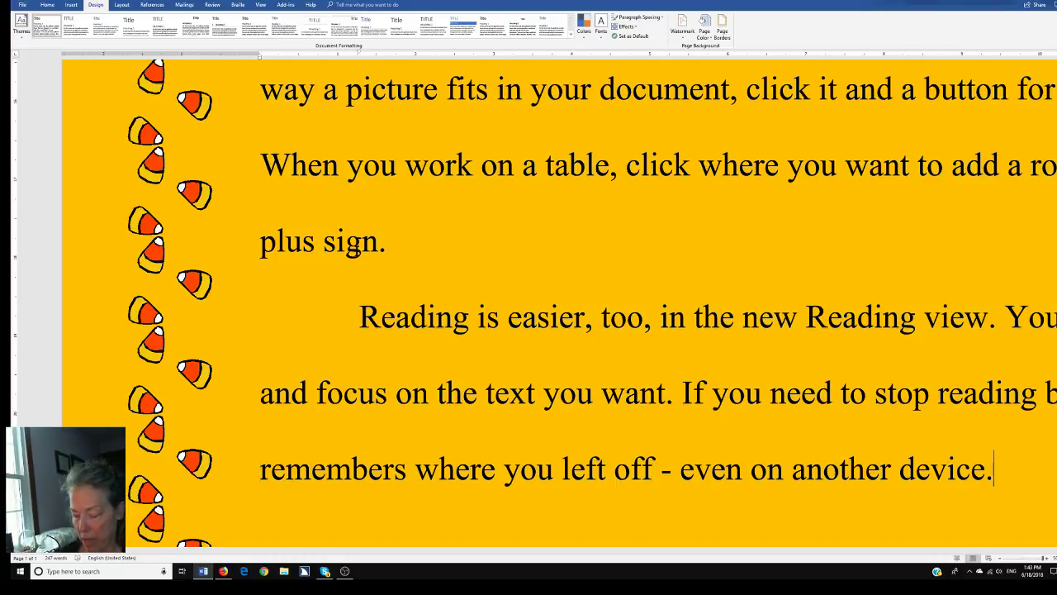
pyautogui.press('Up')
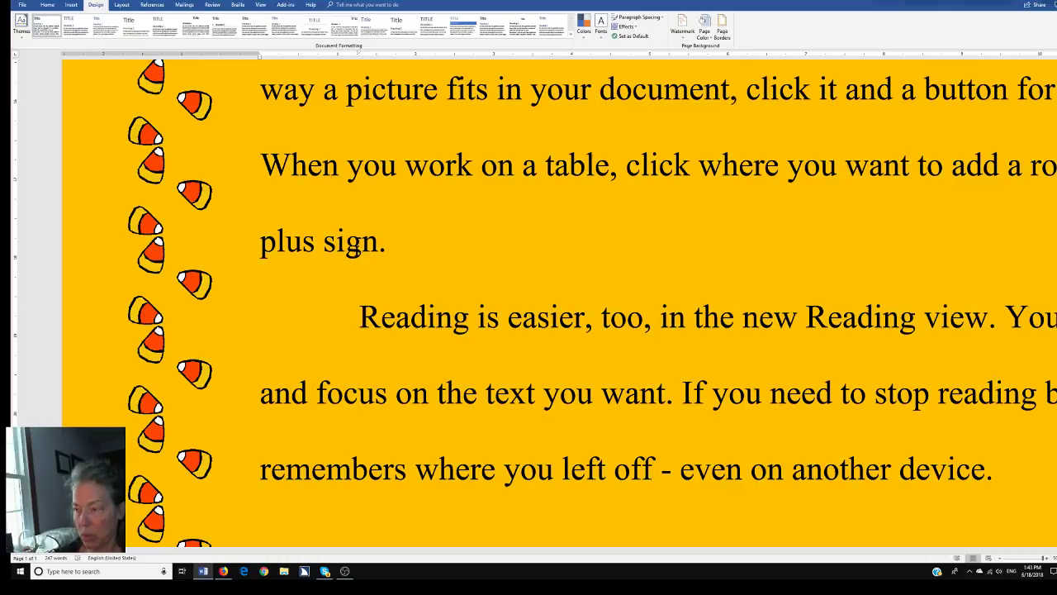
pyautogui.press('End')
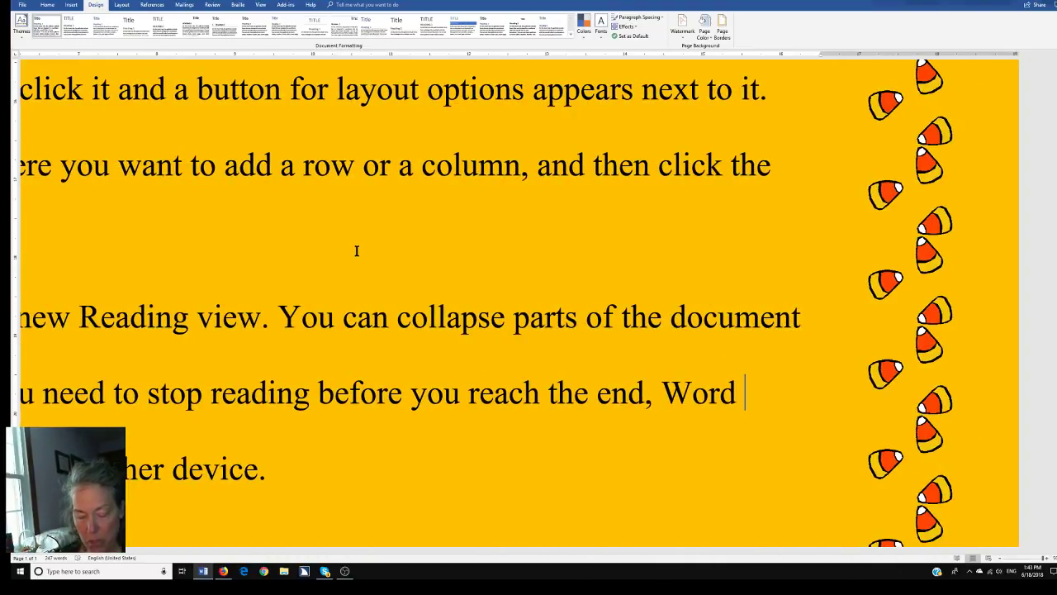
pyautogui.hotkey('alt', 'w')
pyautogui.press('q')
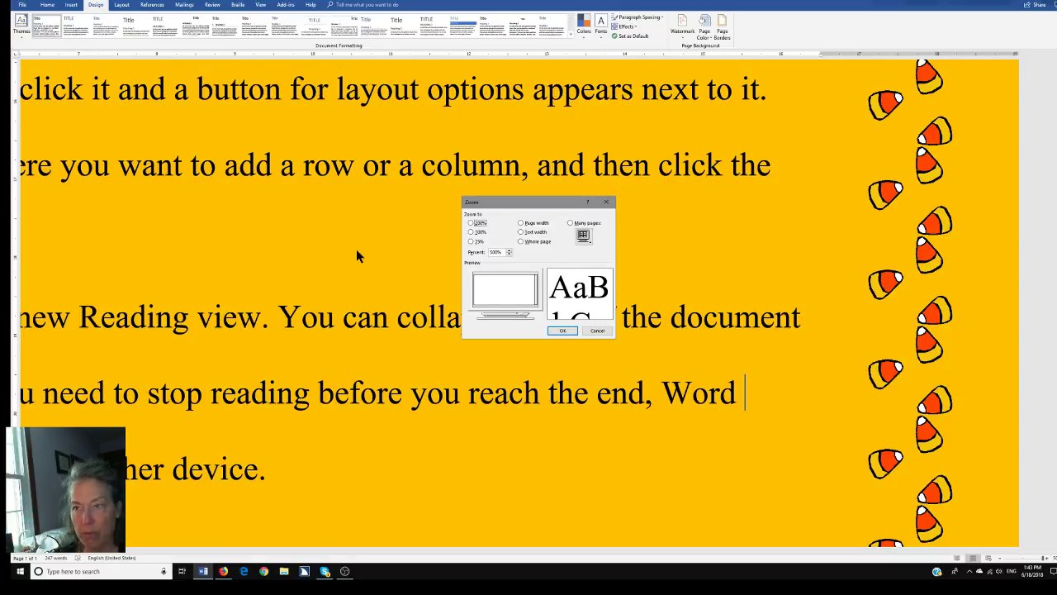
# View the whole page at 75%, then 100% zoom, and switch to the YouTube live dashboard
pyautogui.hotkey('alt', '7')
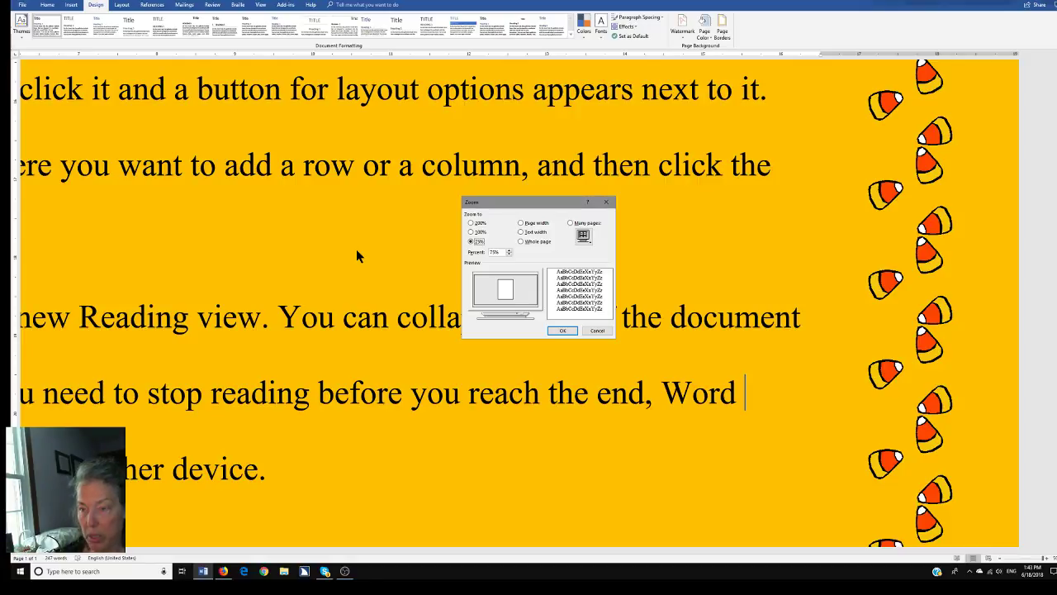
pyautogui.press('Return')
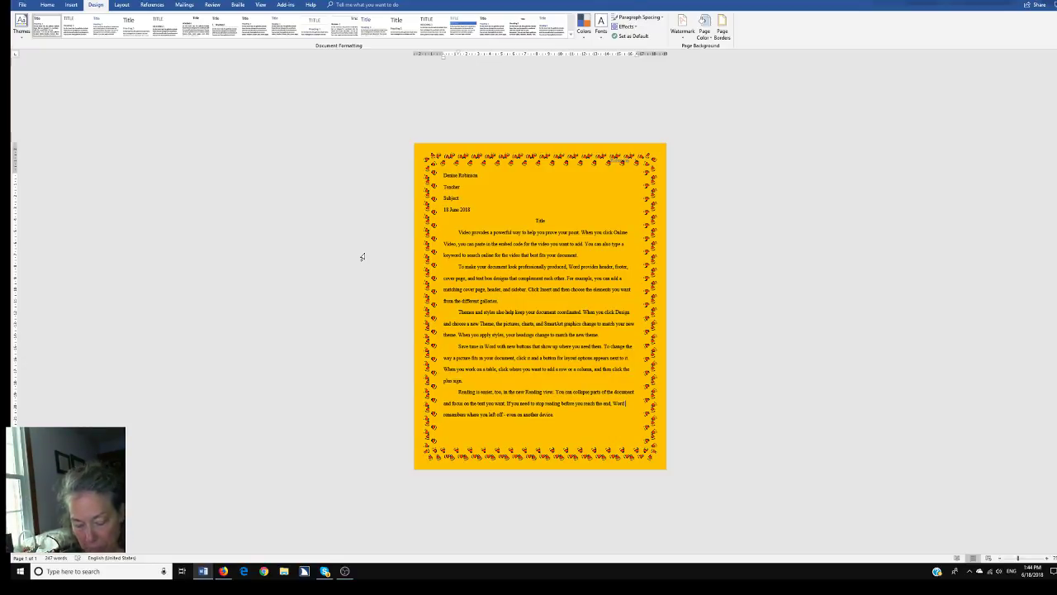
pyautogui.hotkey('alt', 'v')
pyautogui.press('z')
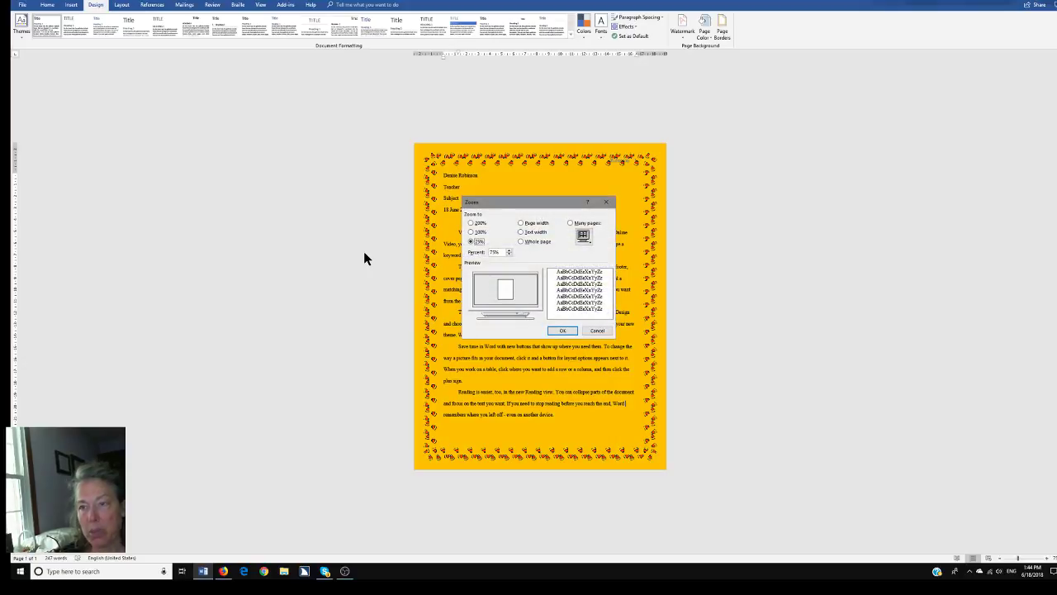
pyautogui.press('Up')
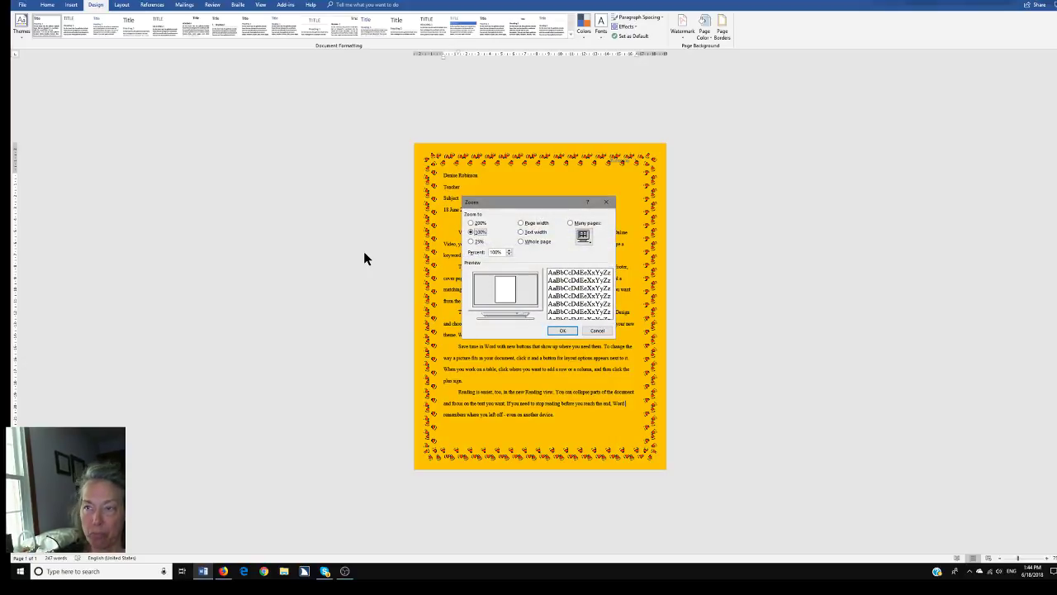
pyautogui.press('Return')
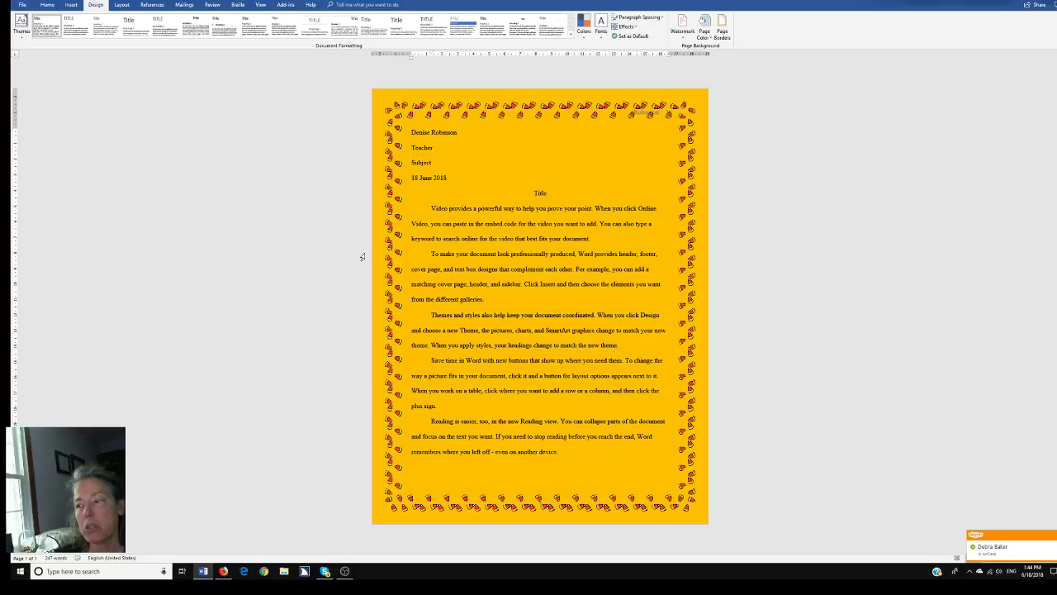
pyautogui.hotkey('alt', 'Tab')
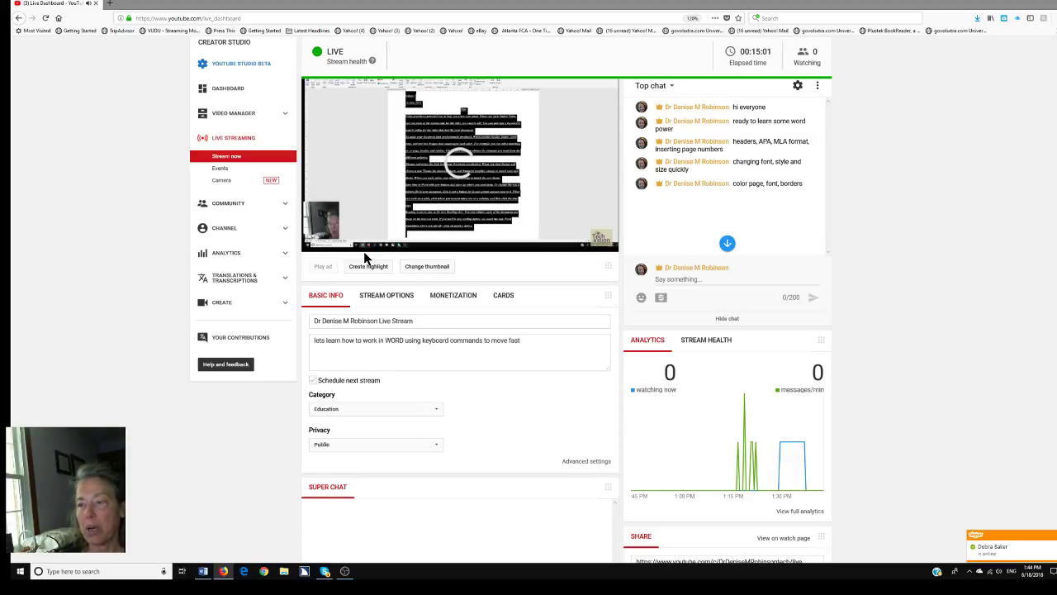
# Switch back to the bordered Word document, then on to the streaming software
pyautogui.hotkey('alt', 'Tab')
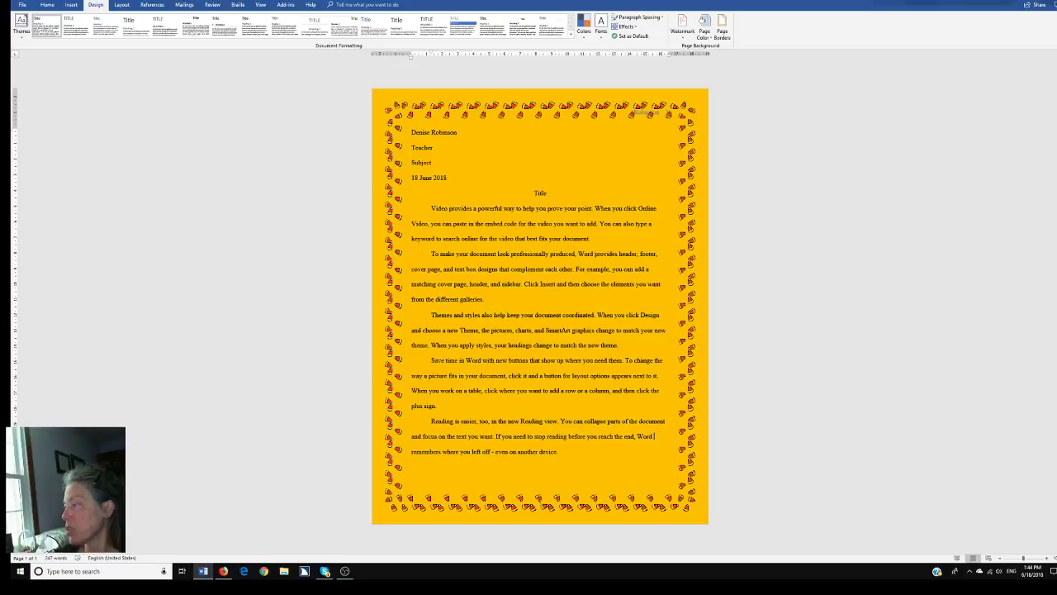
pyautogui.hotkey('alt', 'Tab')
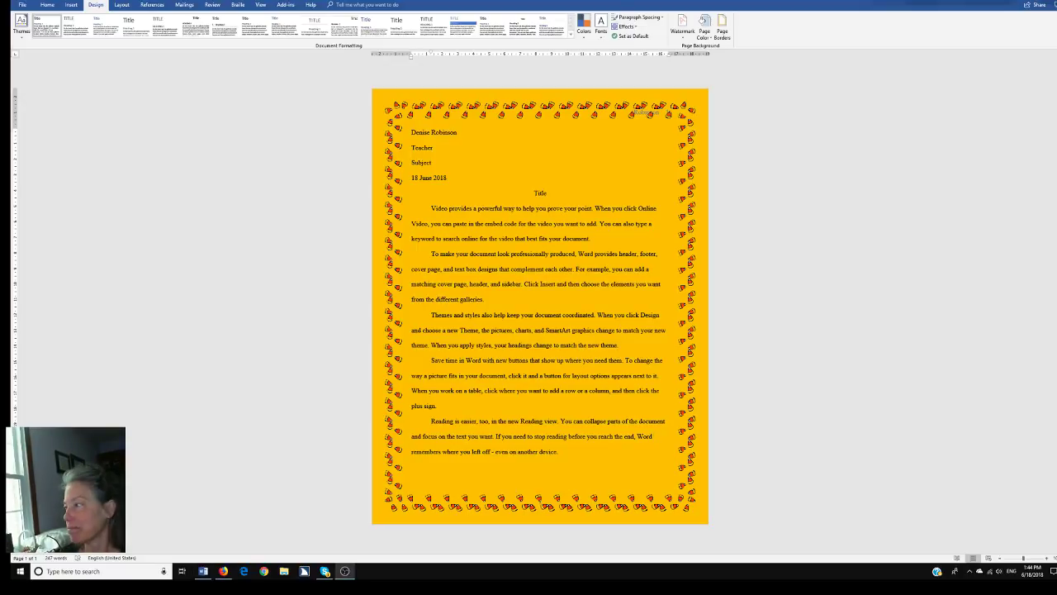